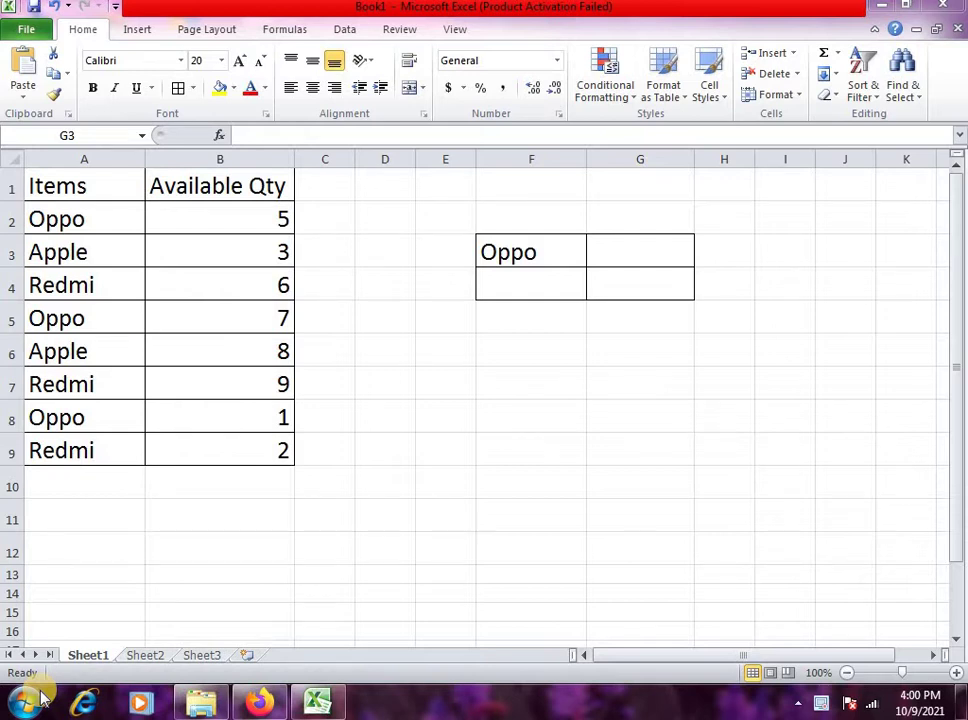
Type the labels 'Sumif' in F7 and 'Countif' in F8.
left_click(550, 386)
type("Sumif")
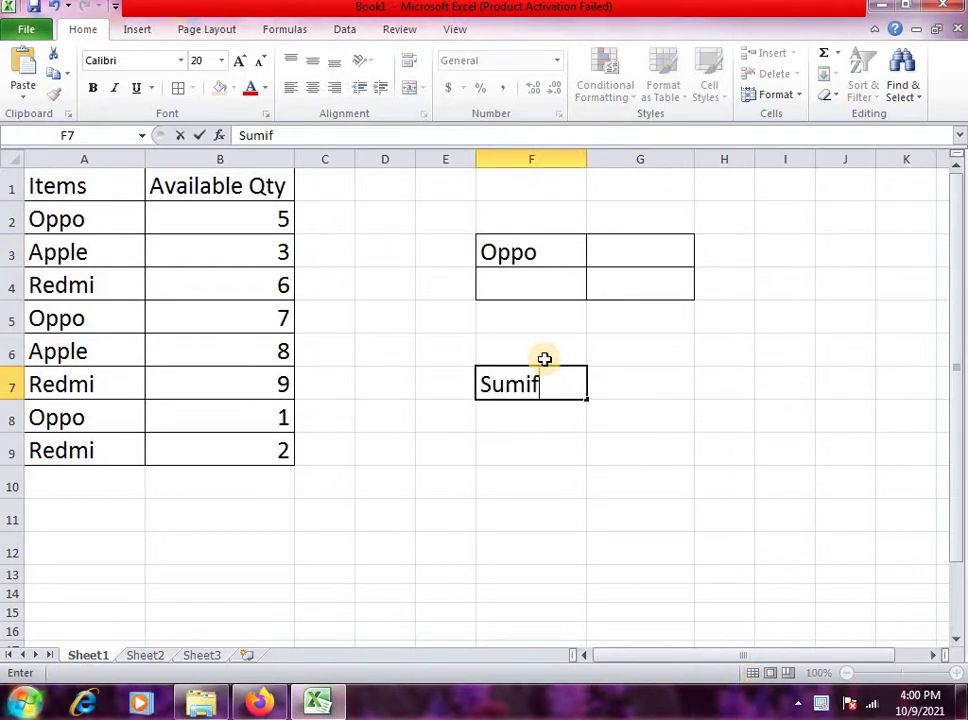
key("Return")
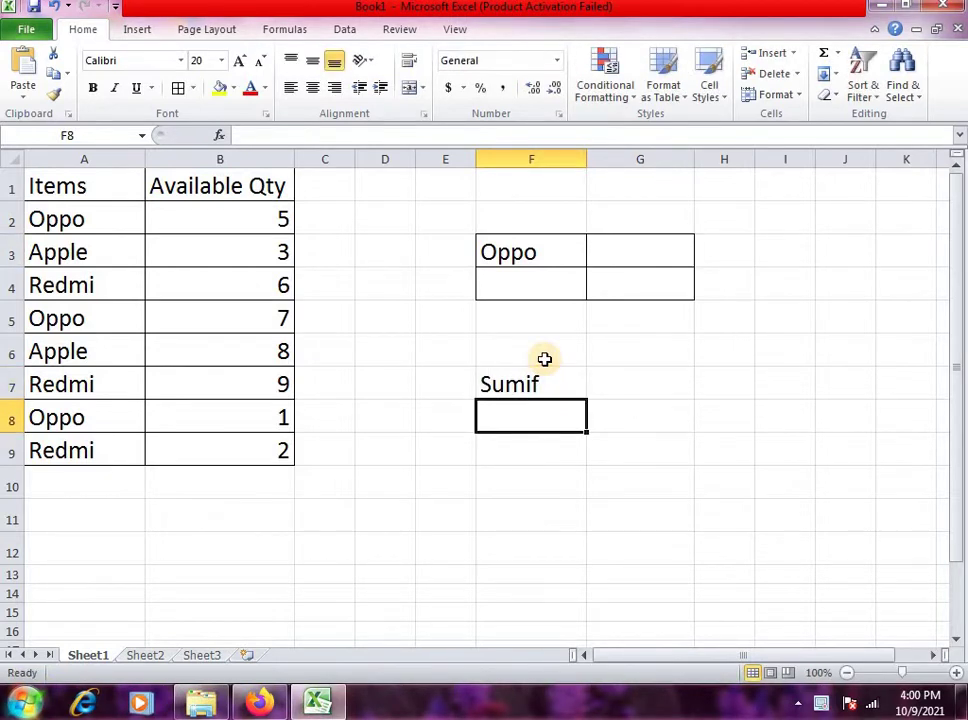
type("Countif")
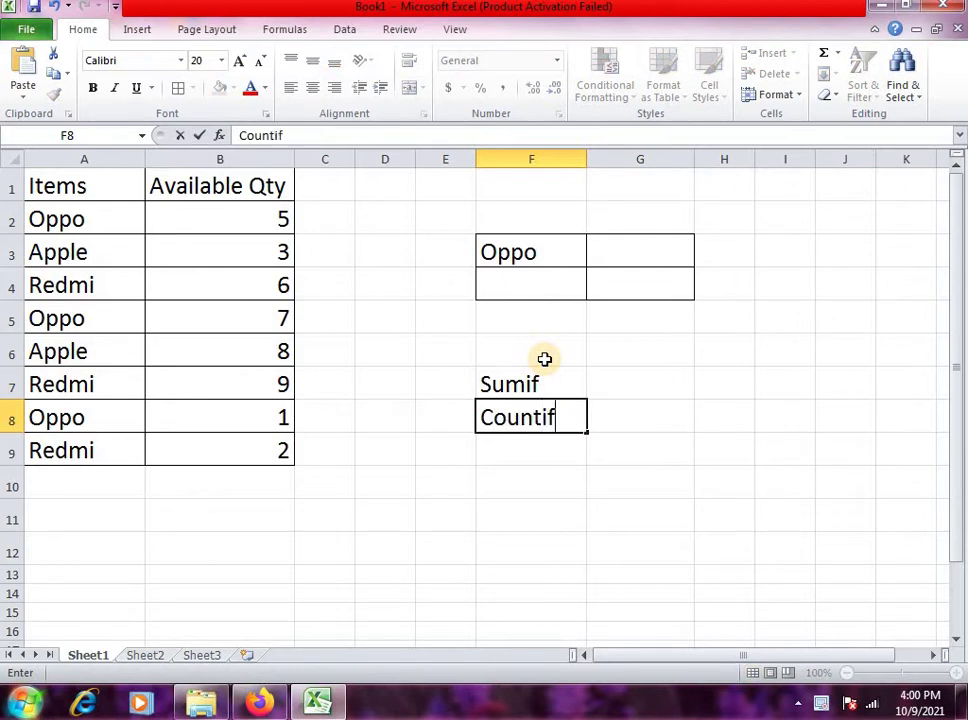
key("Return")
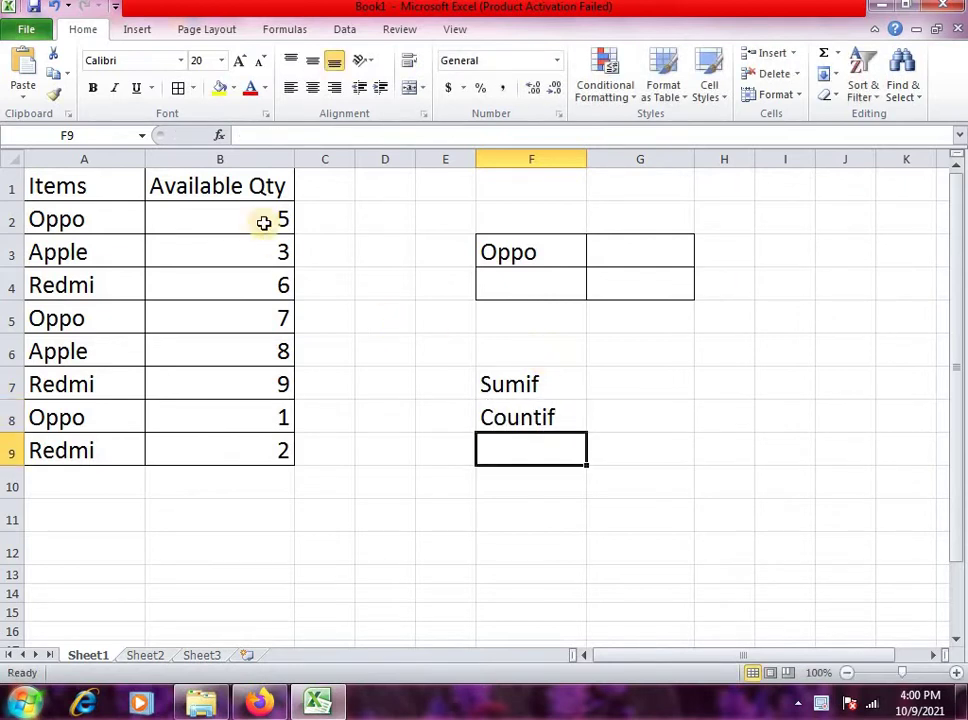
left_click(263, 222)
left_click_drag(91, 192, 108, 384)
left_click_drag(169, 212, 202, 447)
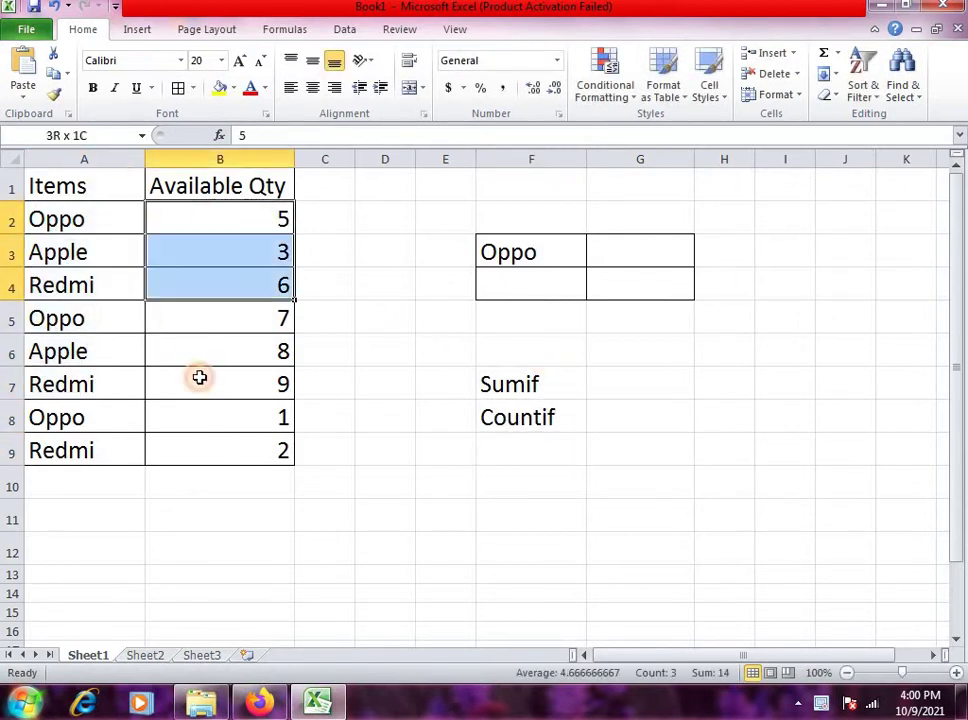
left_click(198, 351)
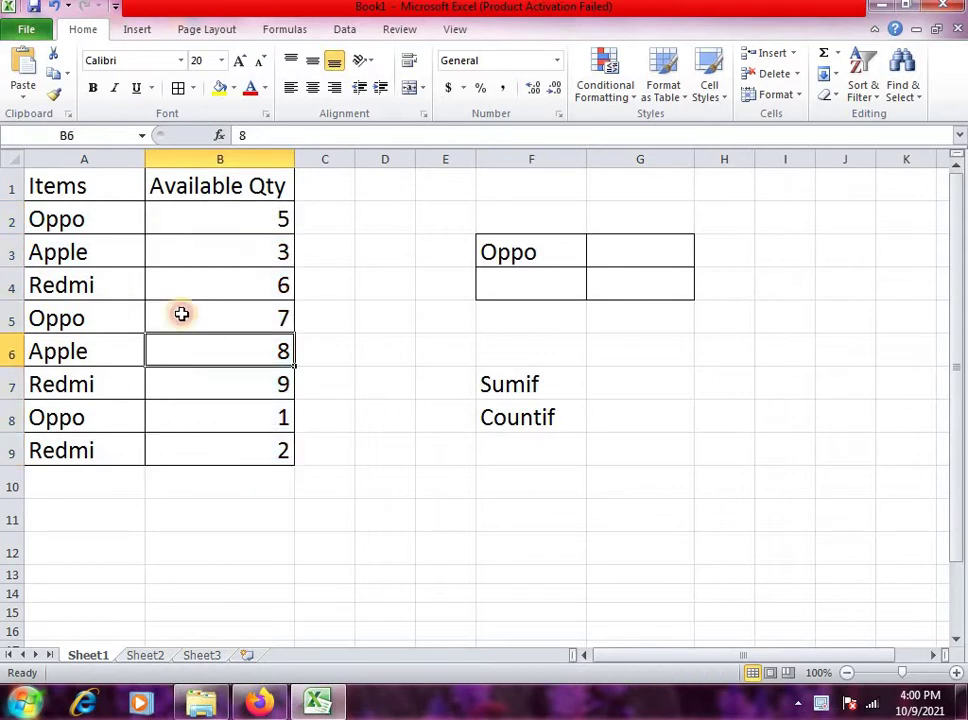
left_click(95, 215)
left_click(101, 252)
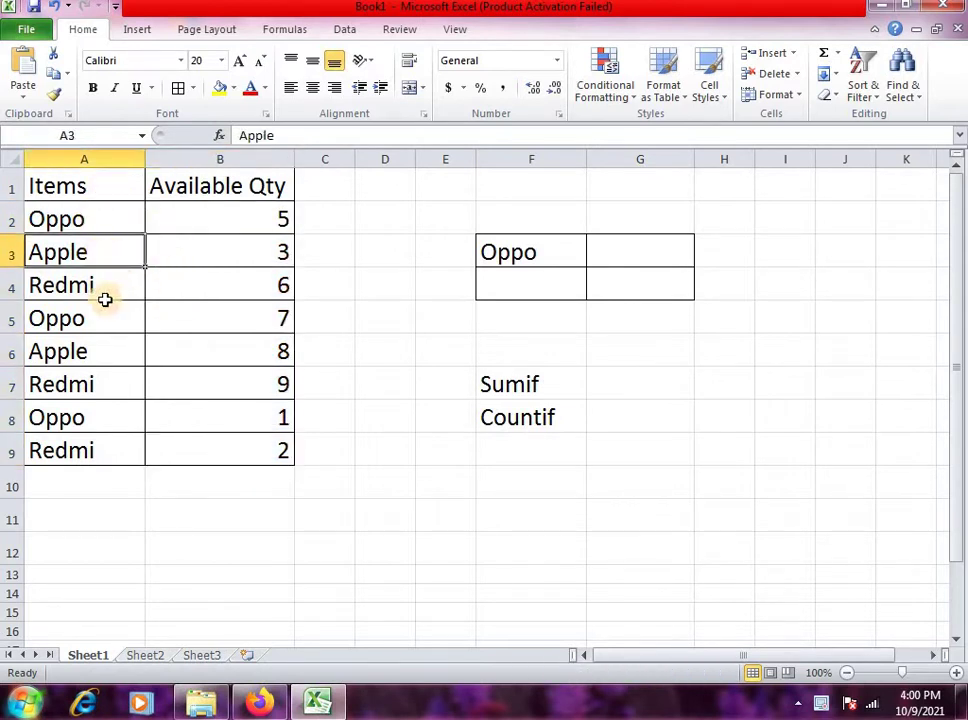
left_click(88, 227)
left_click(106, 251)
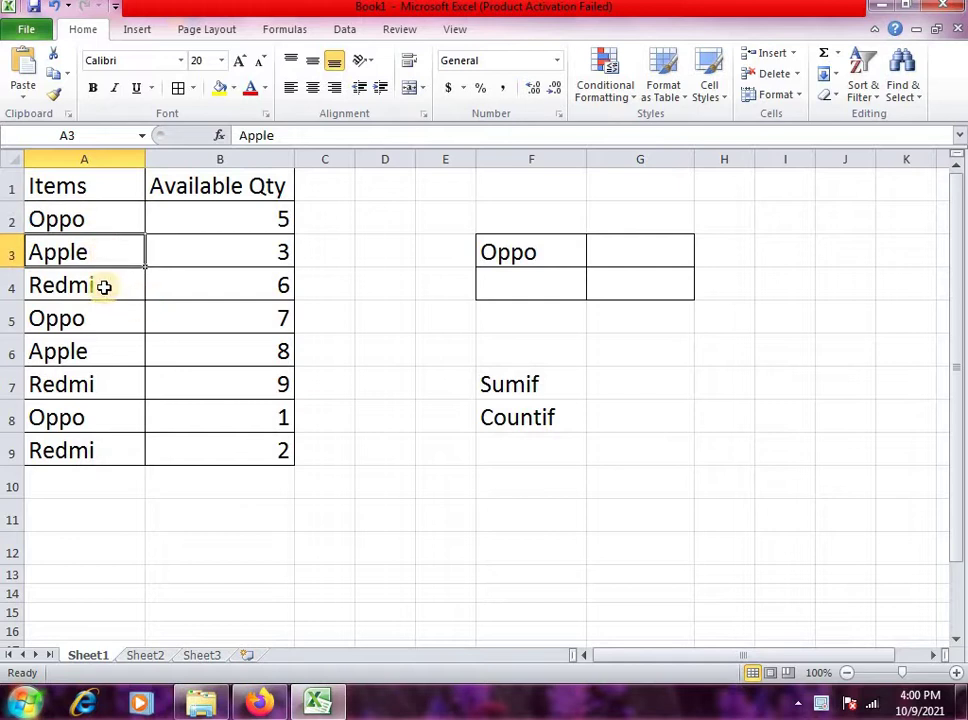
left_click(99, 283)
left_click(121, 318)
left_click(128, 350)
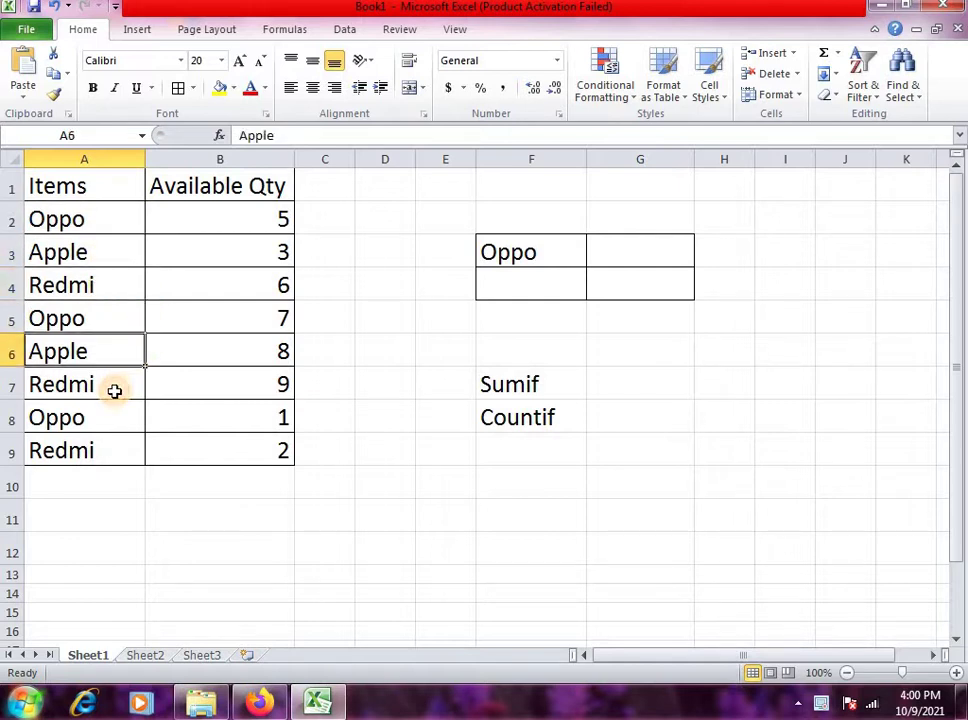
left_click(112, 388)
left_click(80, 430)
left_click(90, 384)
left_click(85, 351)
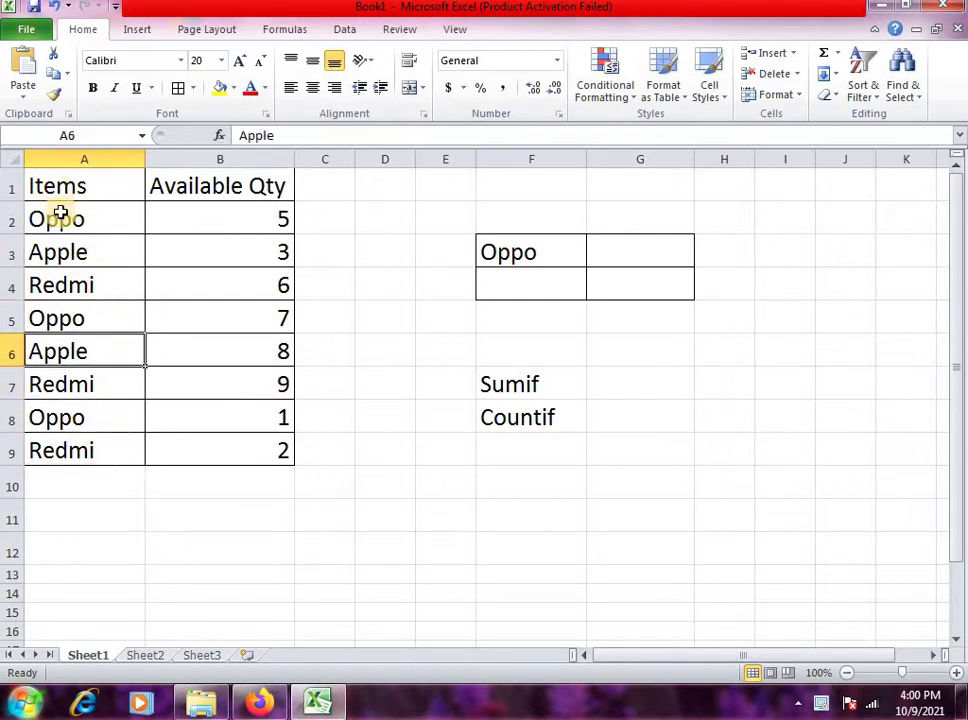
left_click_drag(65, 218, 64, 456)
left_click(210, 281)
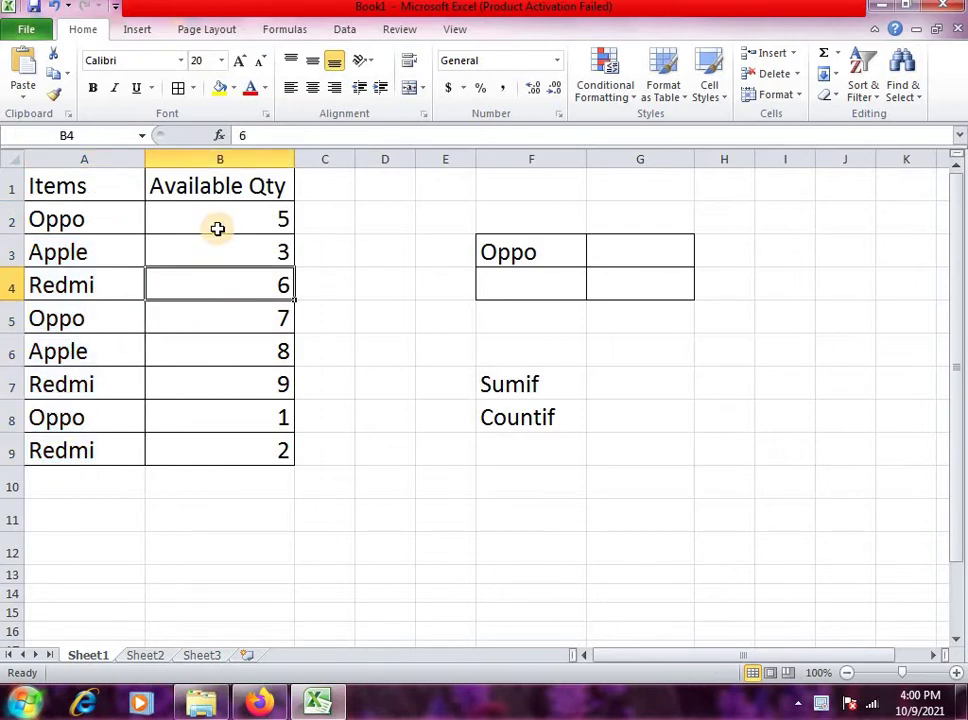
left_click_drag(216, 223, 210, 452)
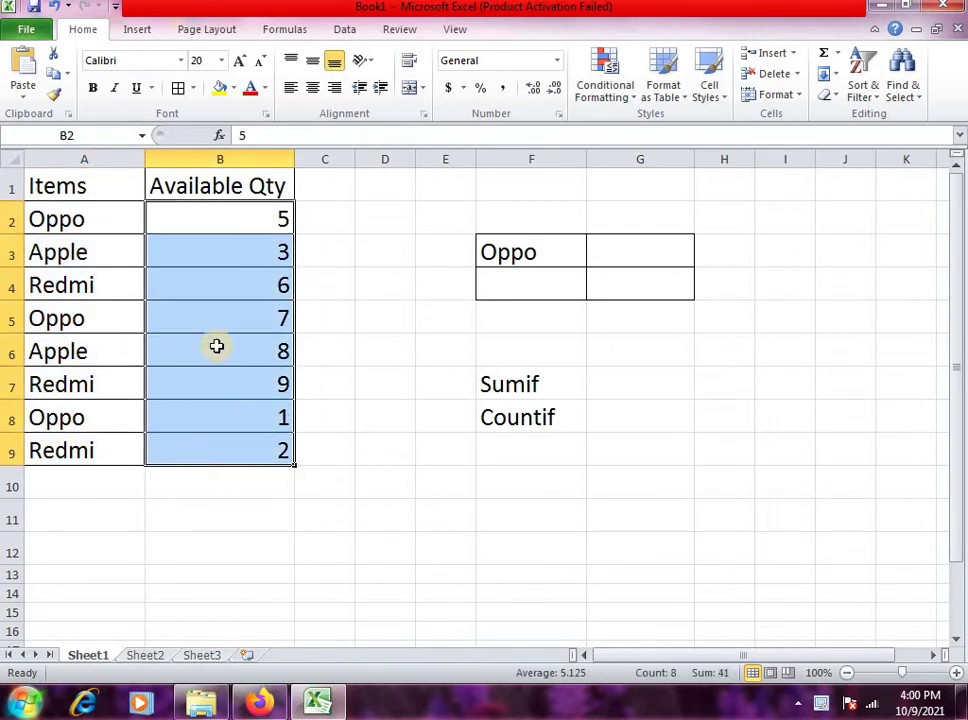
left_click(214, 226)
left_click(214, 251)
left_click(250, 285)
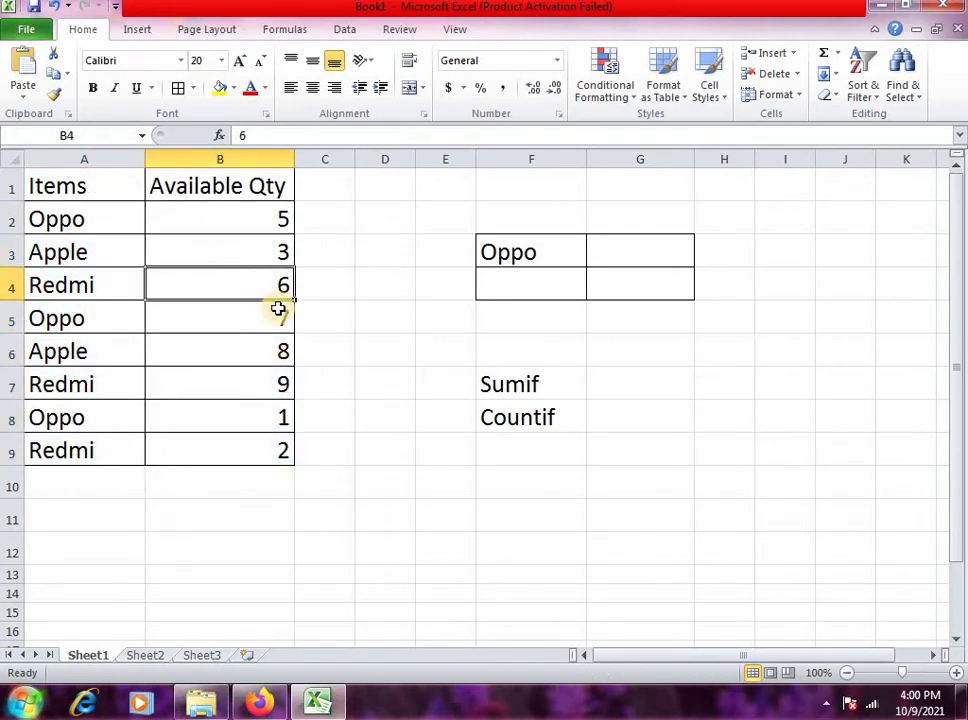
left_click(368, 246)
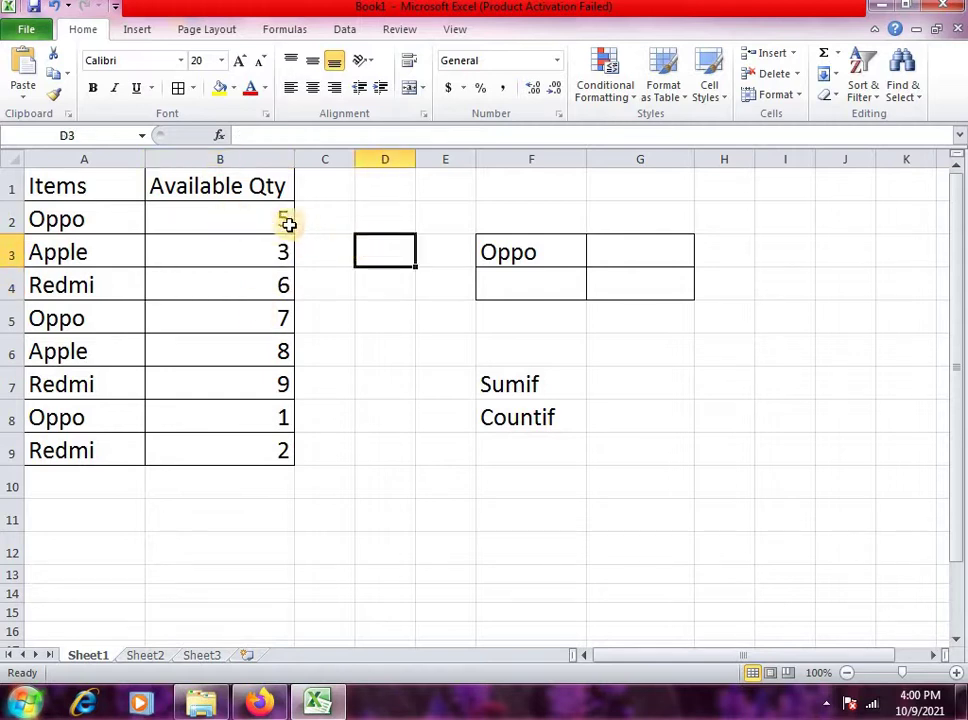
left_click(482, 251)
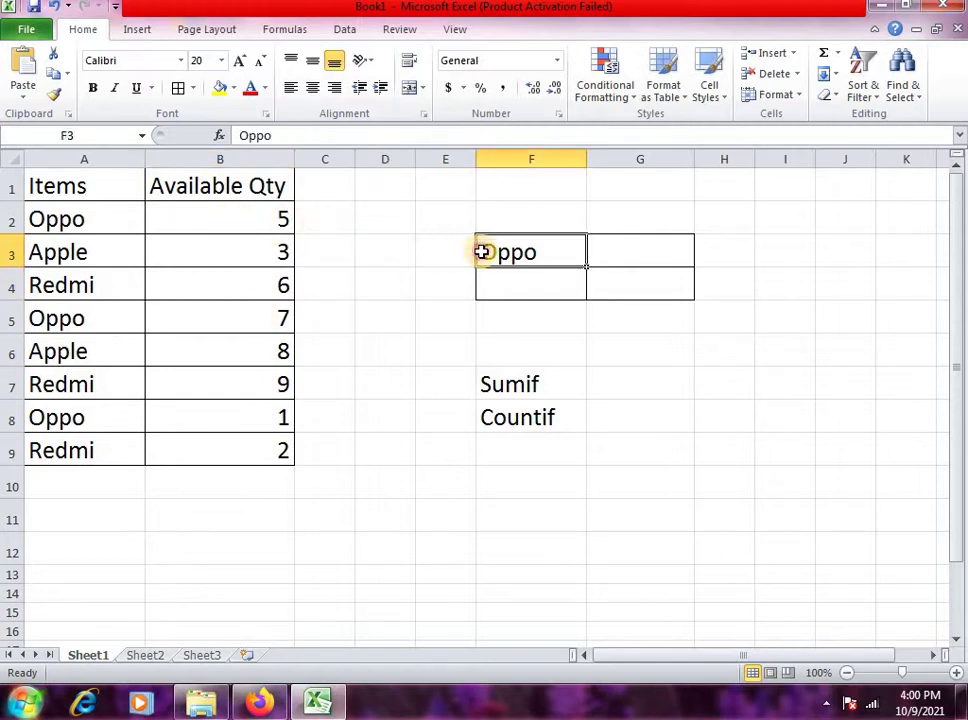
left_click(250, 222)
left_click(255, 352)
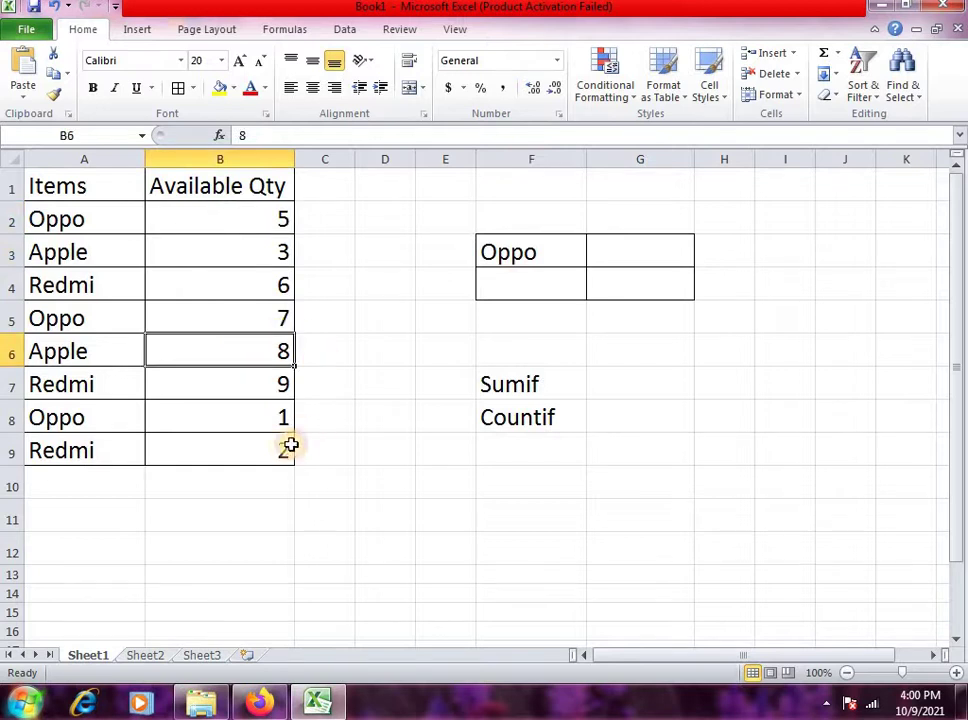
left_click(248, 420)
left_click(512, 251)
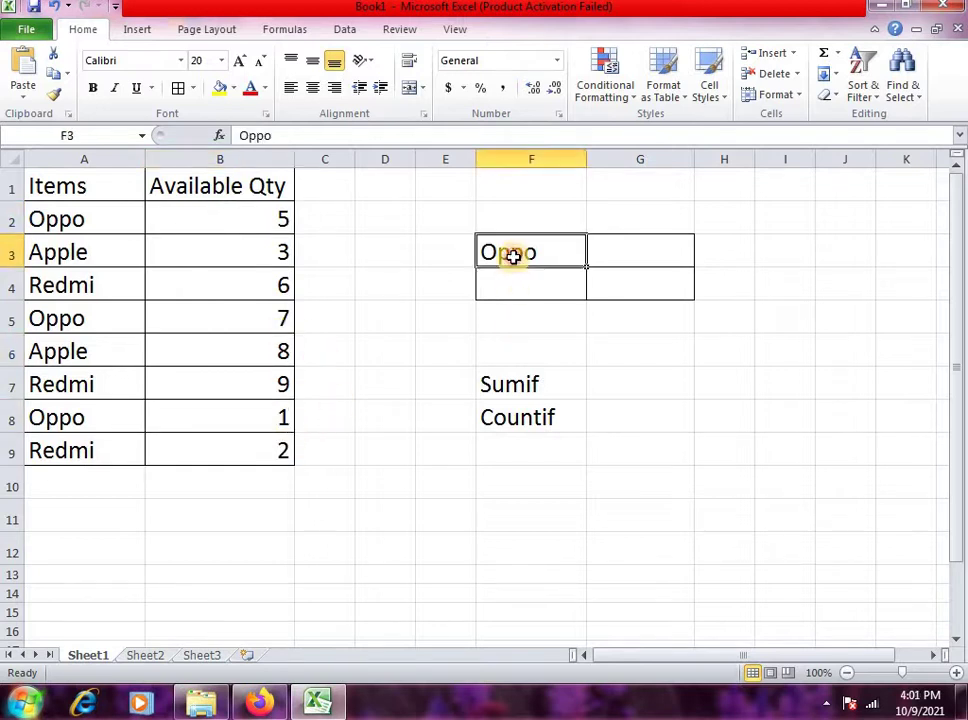
left_click(609, 253)
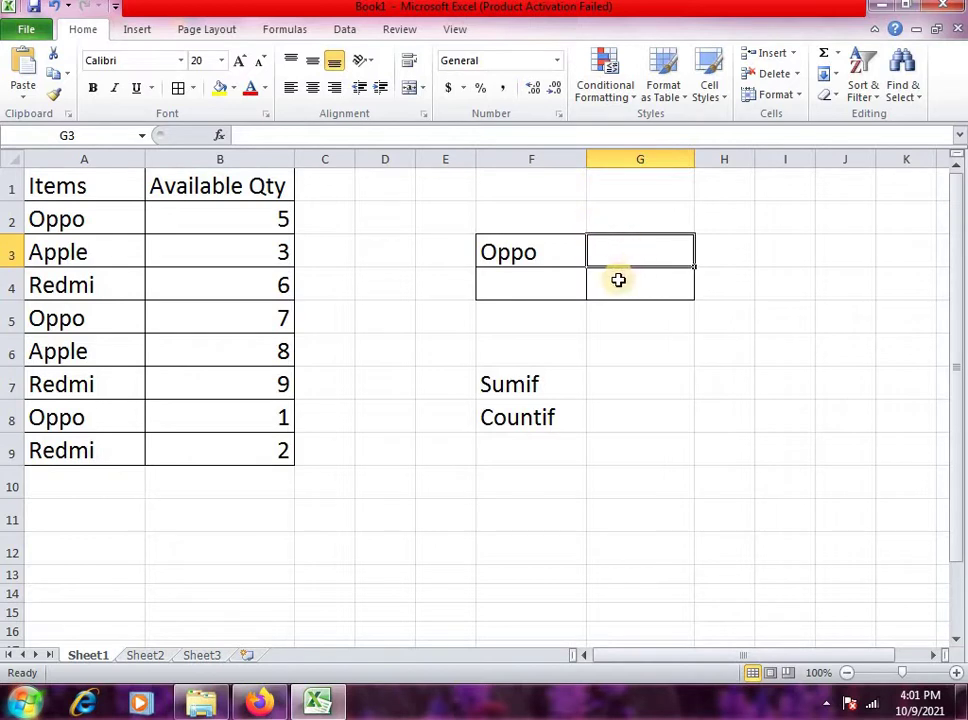
left_click(560, 387)
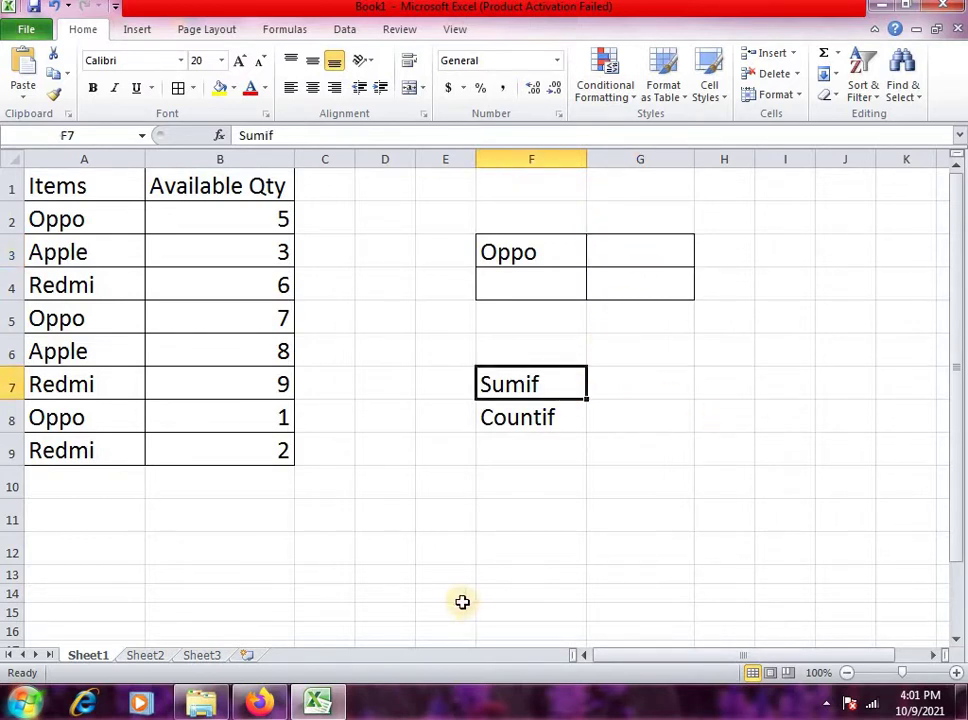
Start a SUMIF in G3 and set its range to the item names $A$2:$A$9.
left_click(644, 265)
type("=")
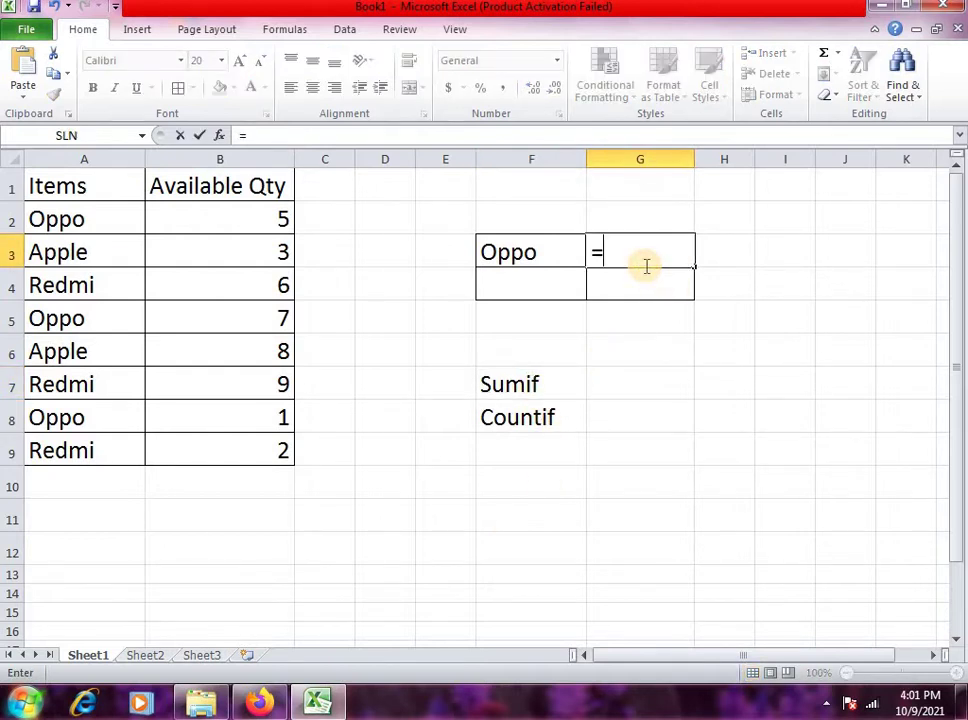
type("sumif")
key("Tab")
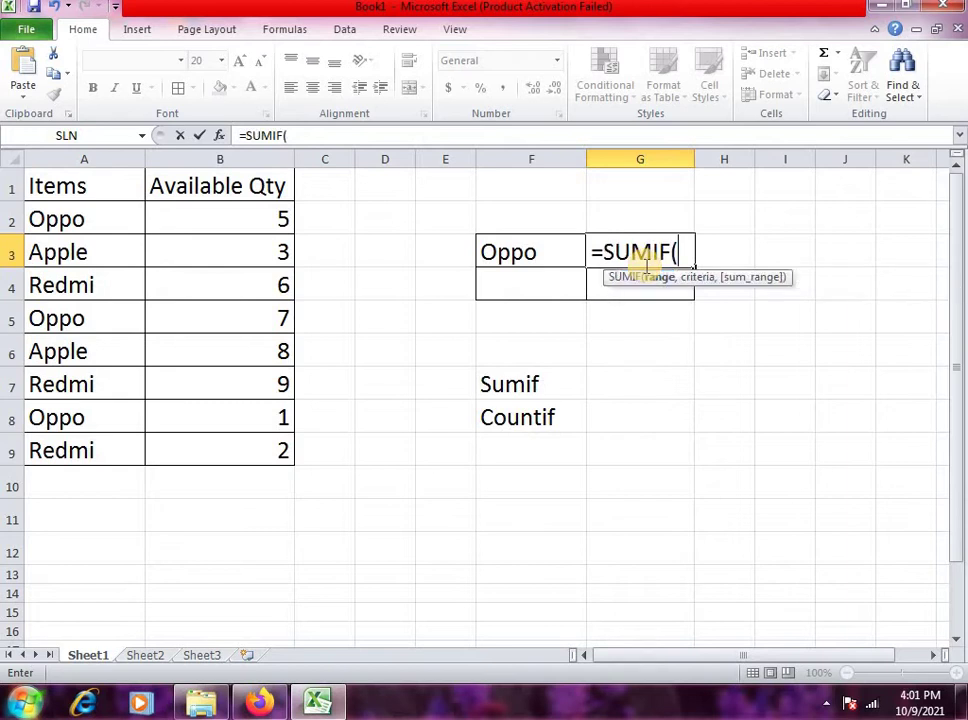
left_click(222, 136)
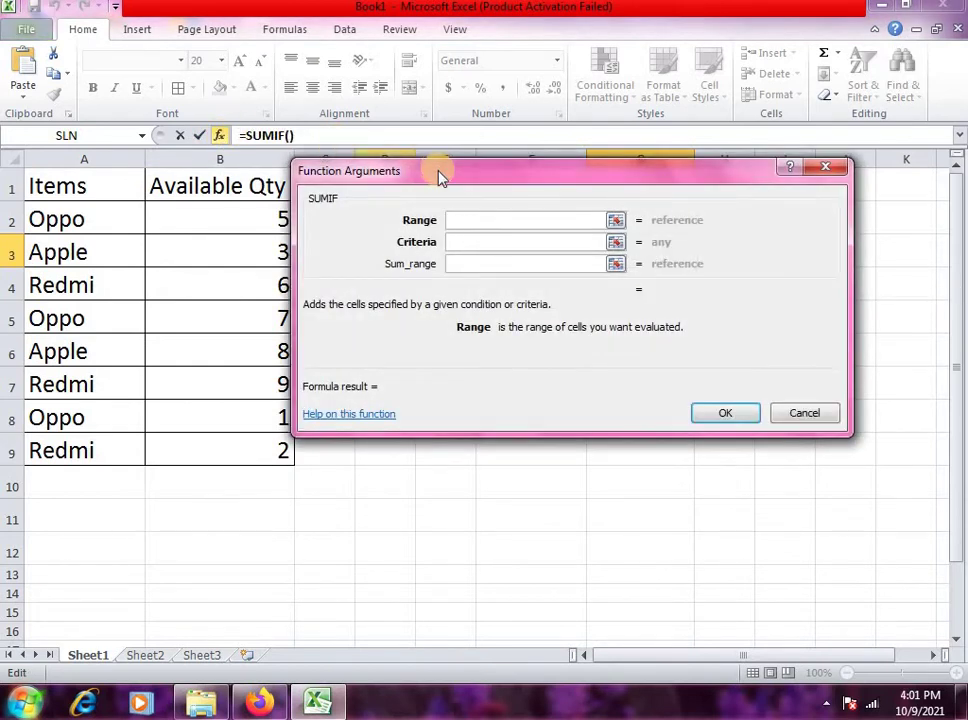
left_click_drag(441, 172, 484, 265)
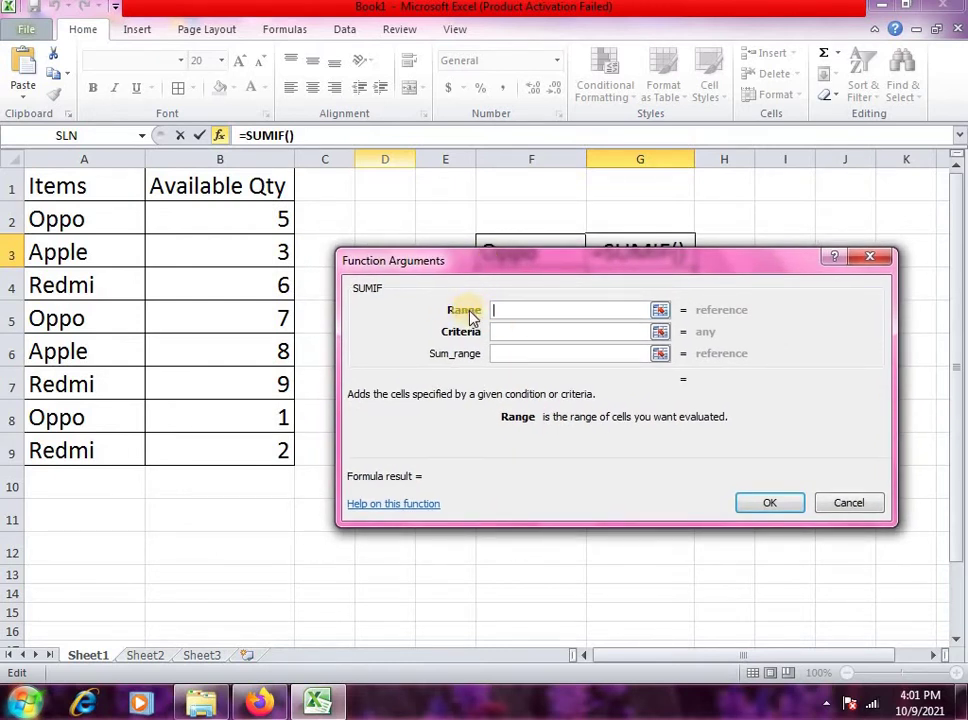
left_click_drag(78, 216, 98, 452)
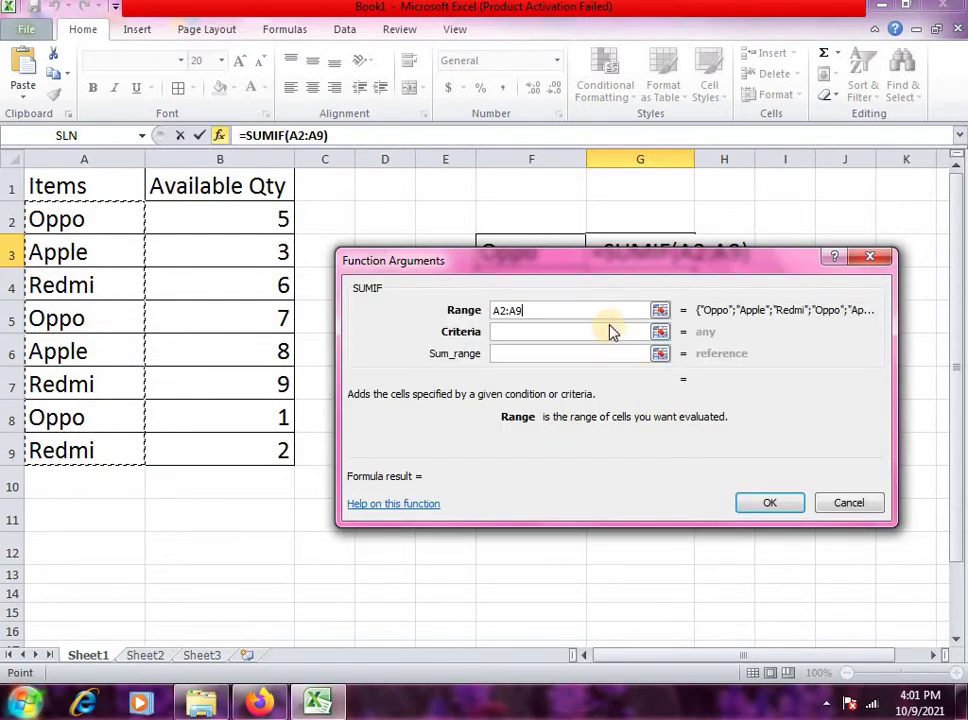
key("F4")
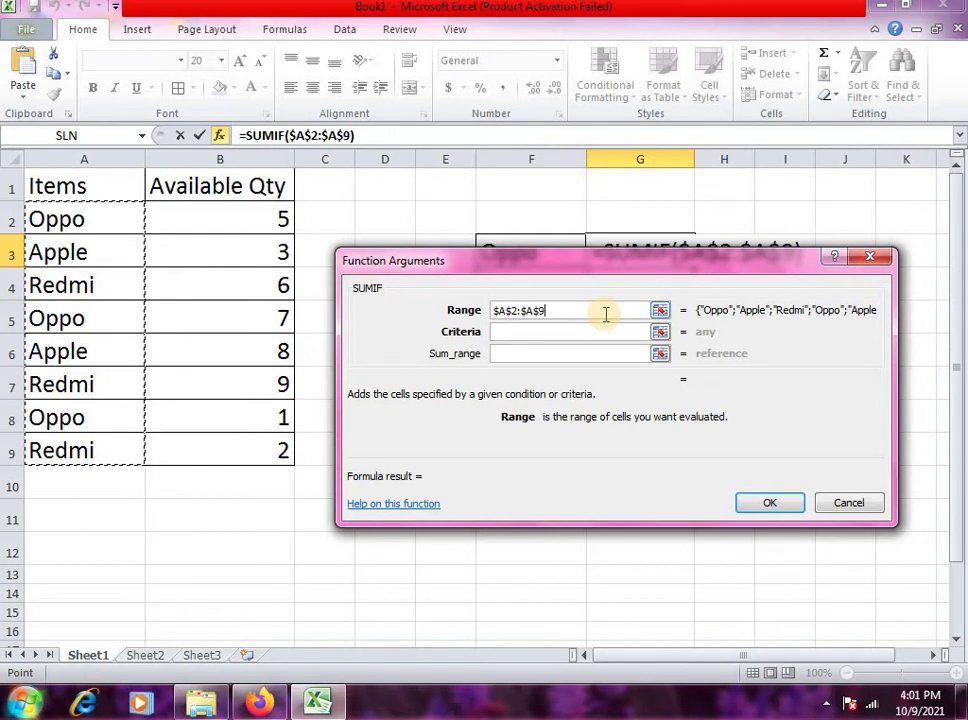
Set the SUMIF criteria to F3 and the sum range to $B$2:$B$9.
left_click(590, 335)
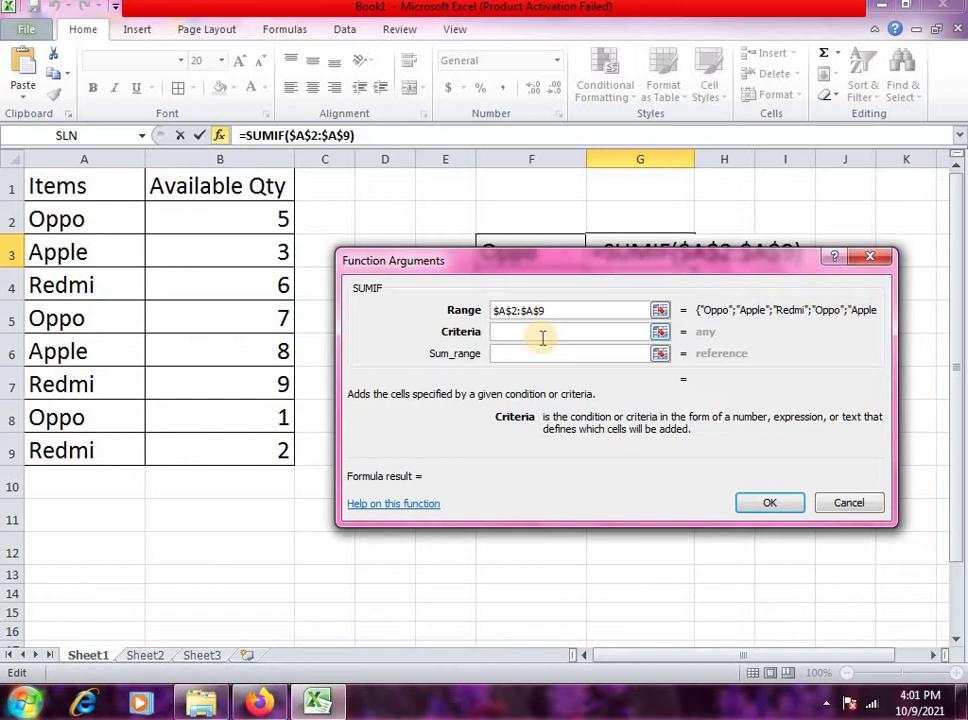
left_click_drag(556, 282, 561, 328)
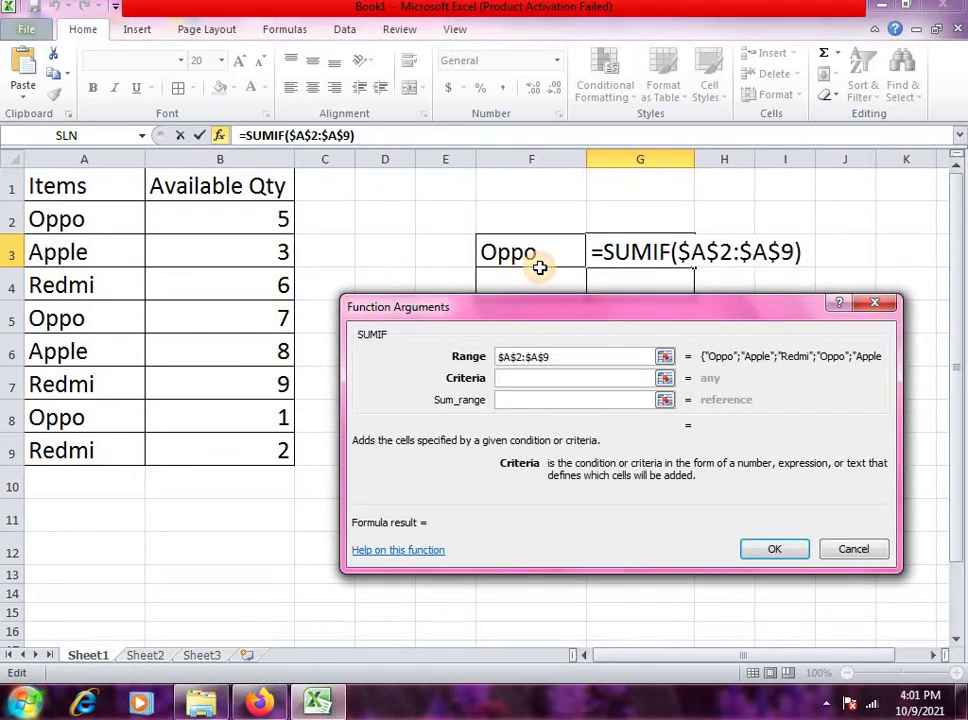
left_click(538, 255)
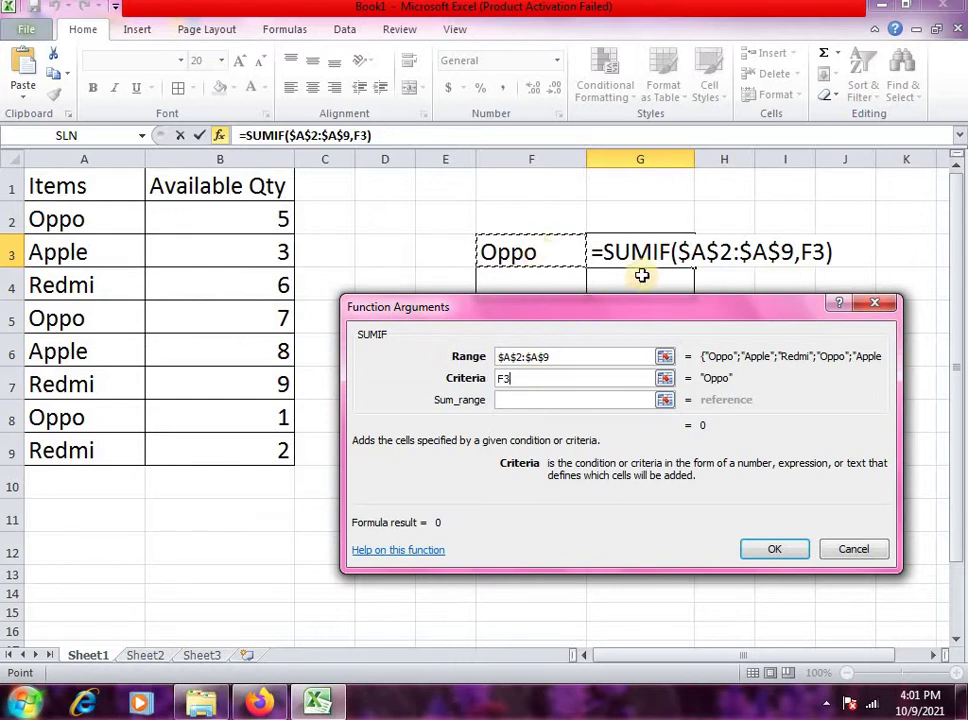
left_click(577, 397)
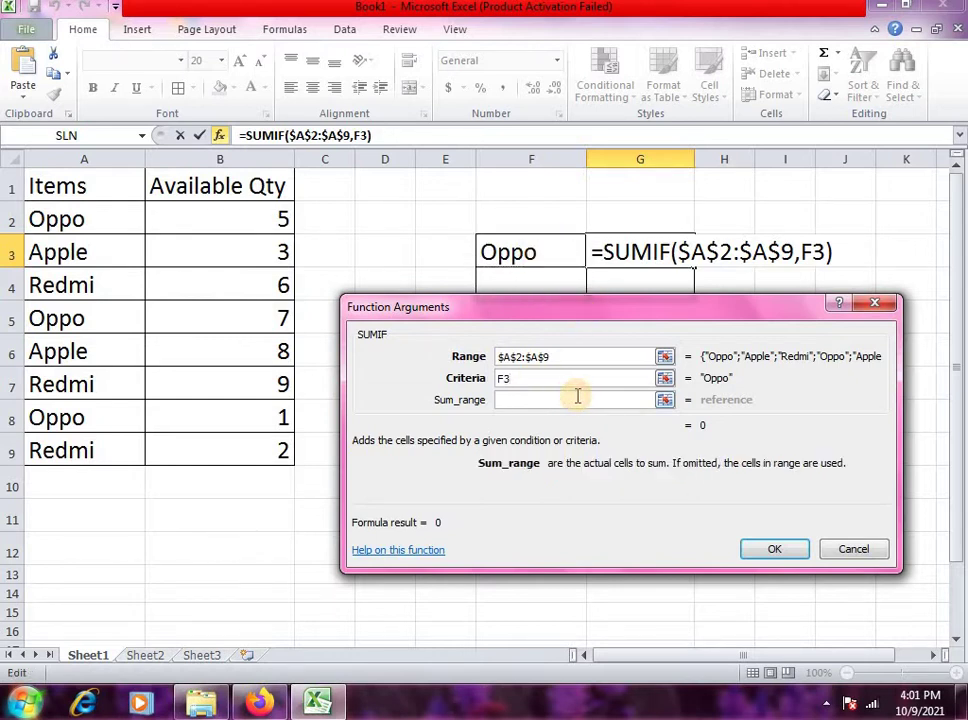
left_click_drag(238, 218, 249, 443)
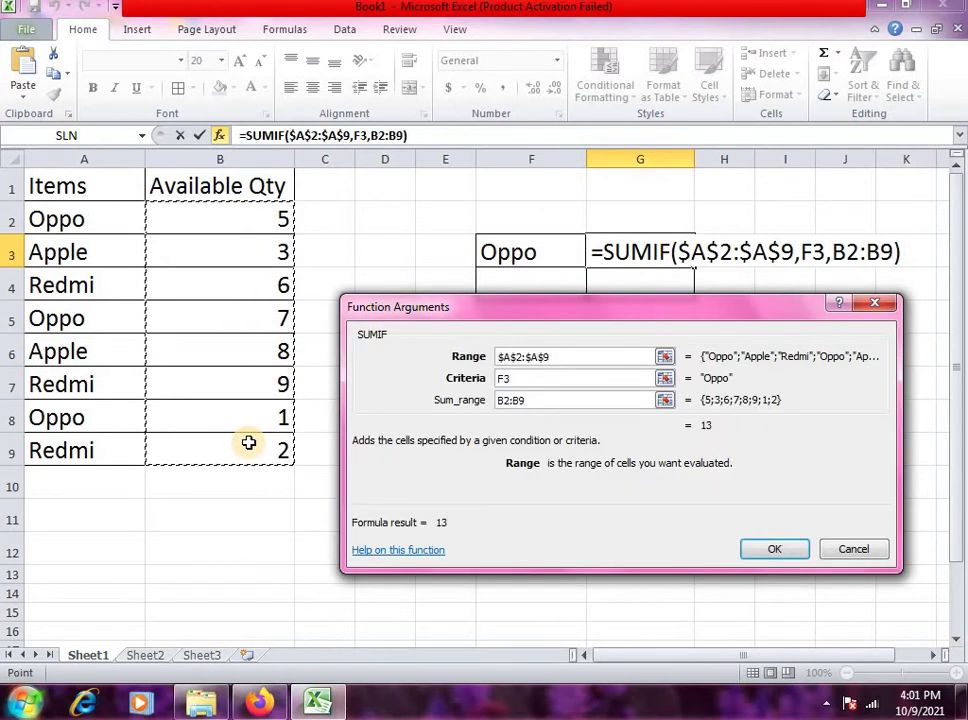
key("F4")
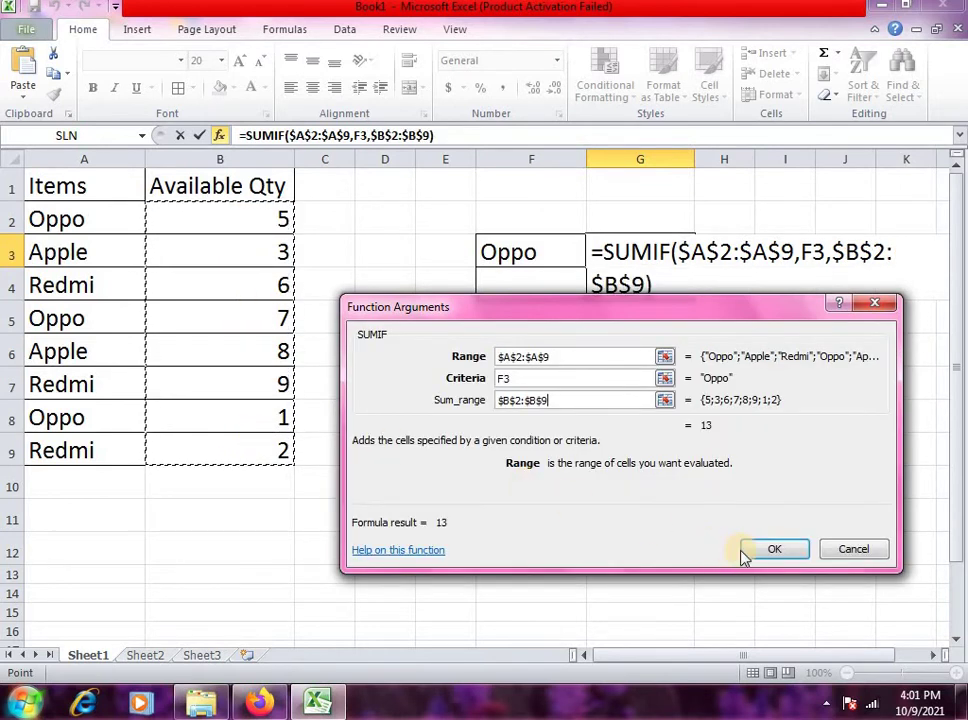
Confirm the SUMIF, then select B2, B5 and B8 to verify the Oppo quantities sum to 13.
left_click(774, 549)
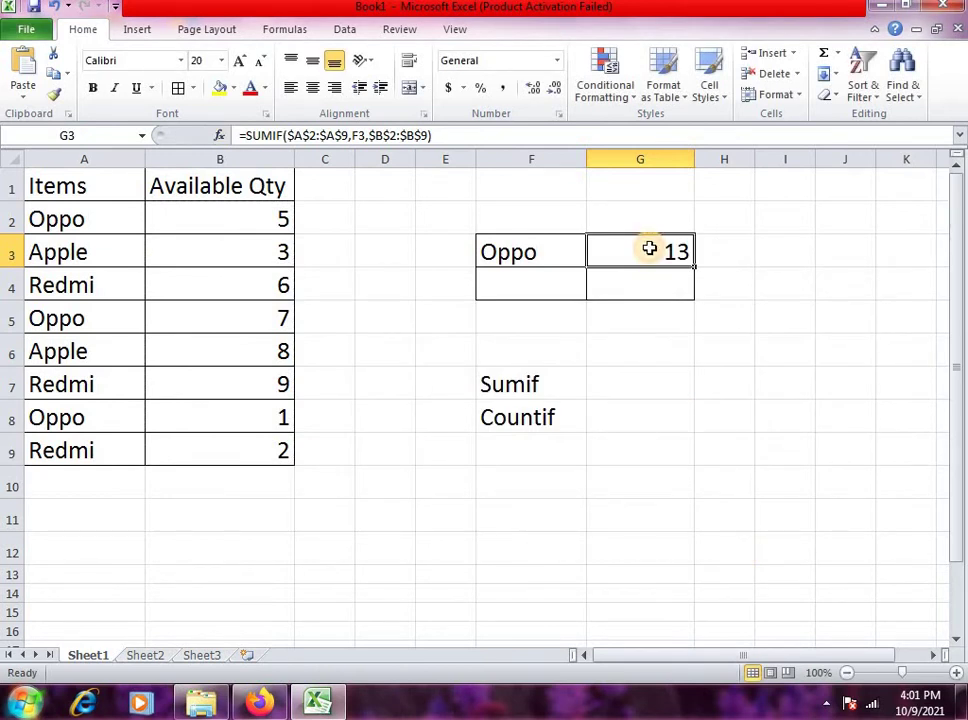
left_click(393, 360)
left_click(244, 220)
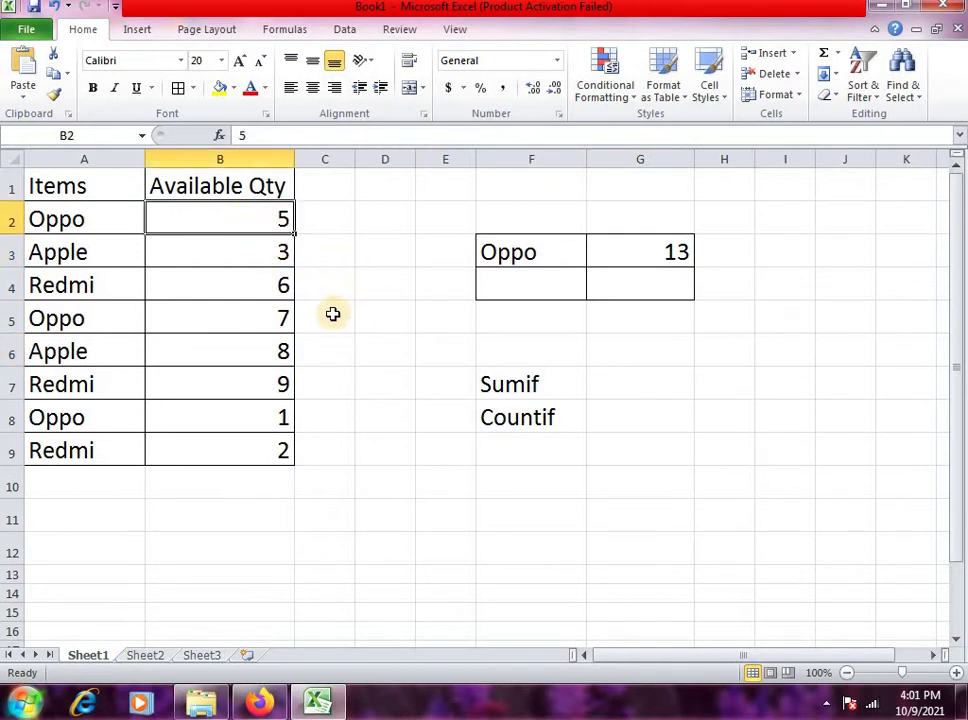
left_click(240, 322, "ctrl")
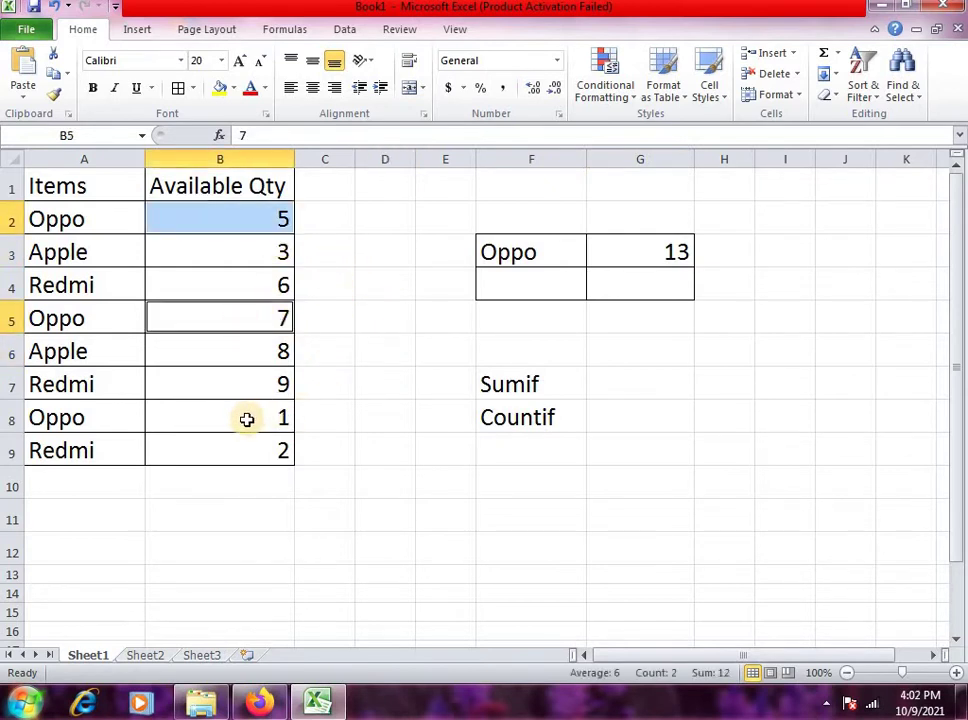
left_click(246, 419, "ctrl")
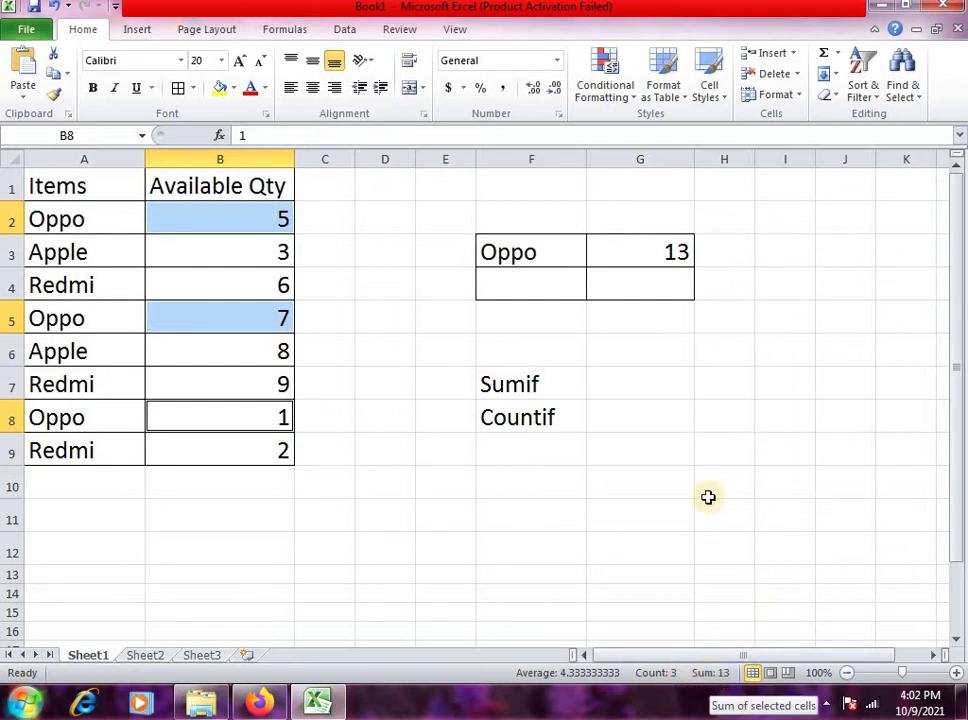
Reselect the total cell G3 to redo its formula.
left_click(665, 350)
left_click(663, 250)
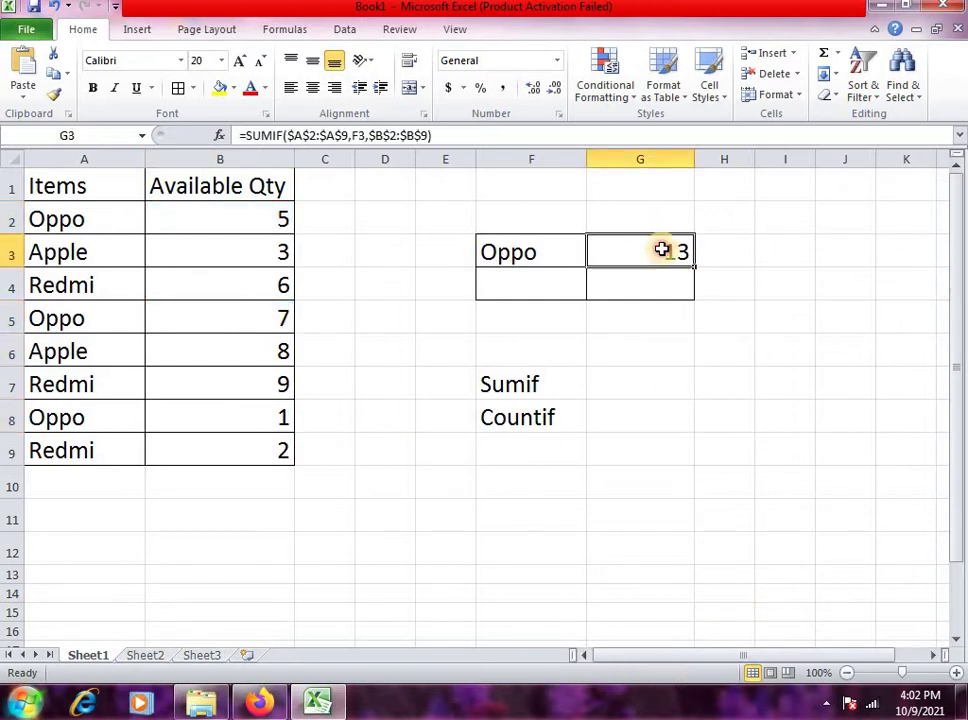
left_click(578, 312)
left_click(668, 285)
left_click(668, 259)
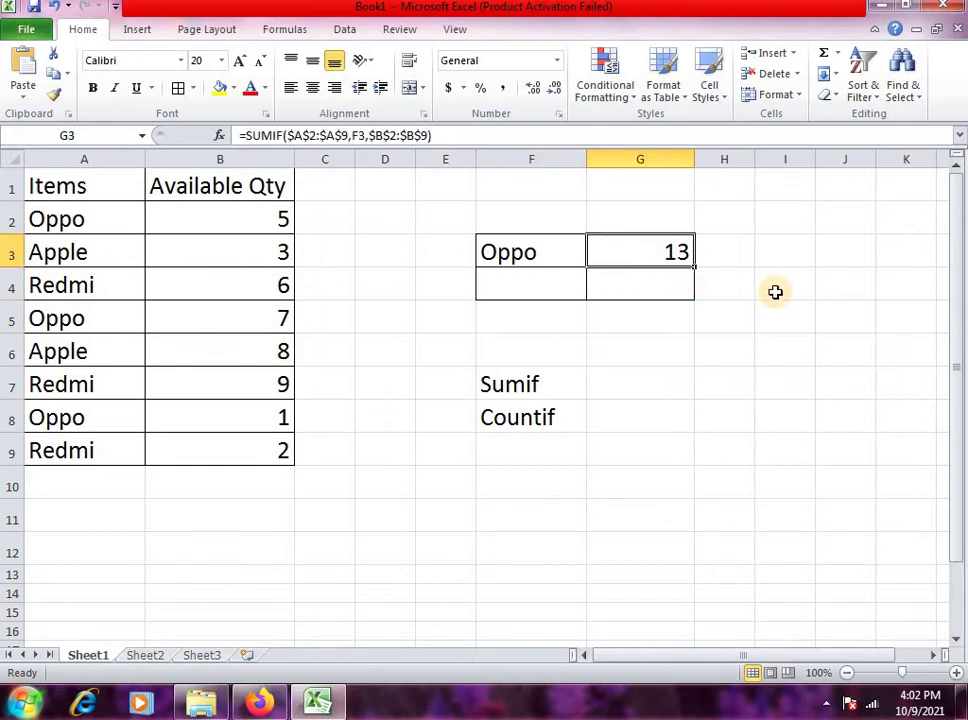
Retype =SUMIF($A$2:$A$9,F3,$B$2:$B$9) directly in G3 and commit it.
type("=")
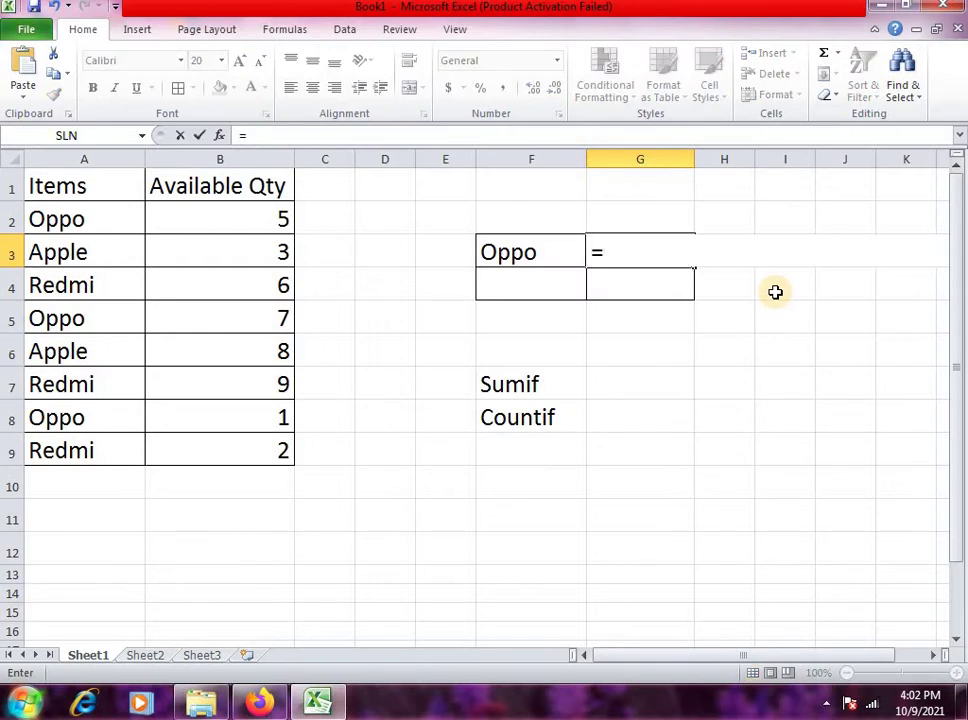
type("sumi")
key("Tab")
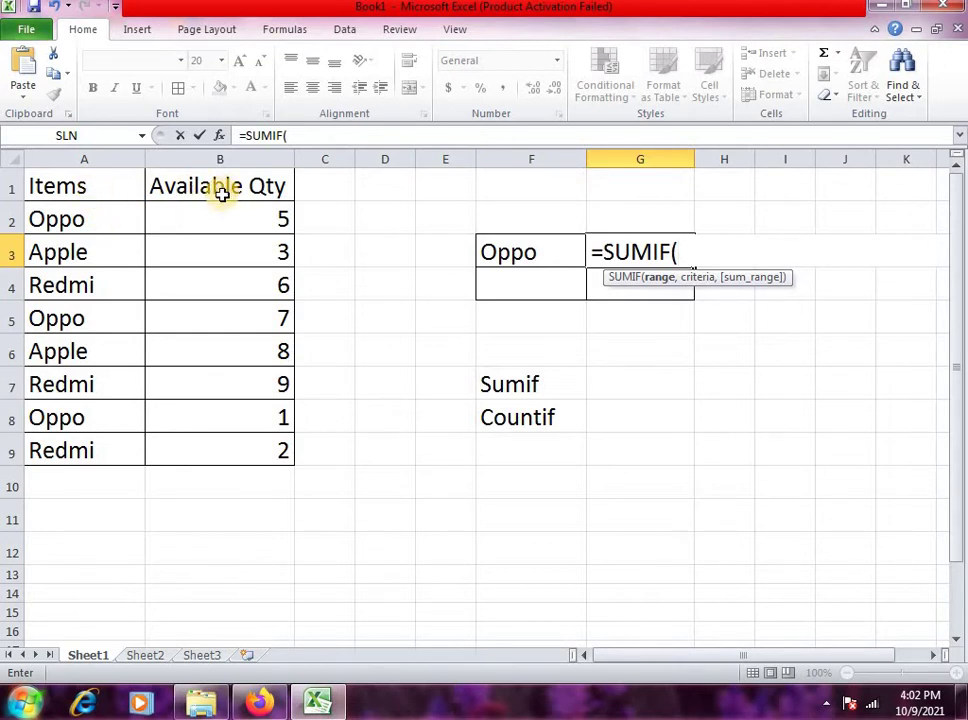
left_click_drag(112, 222, 95, 447)
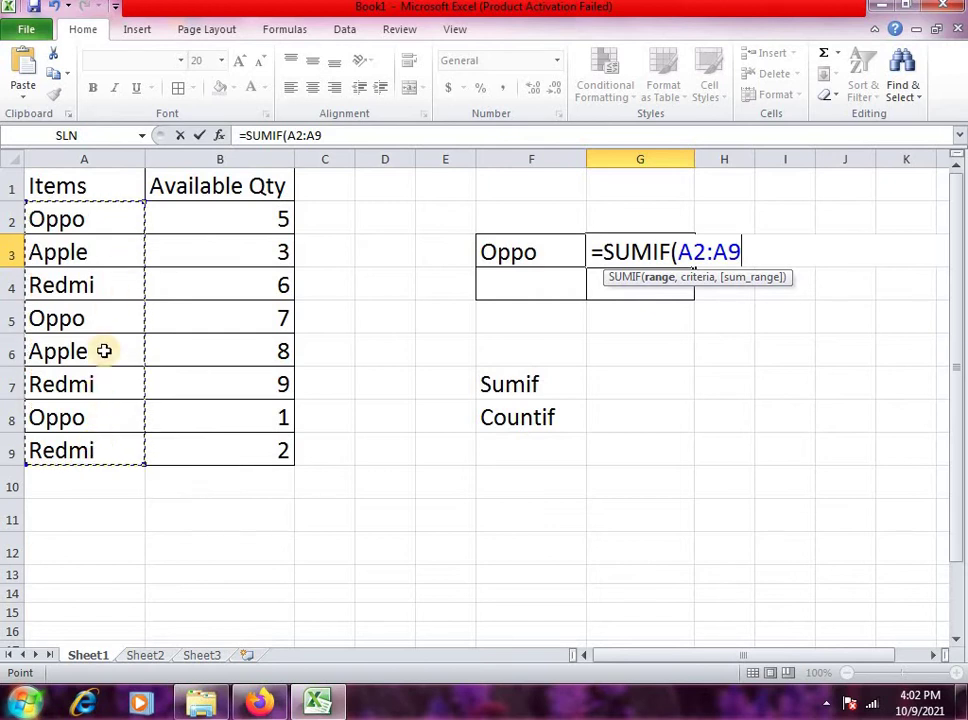
key("F4")
type("$A$9,")
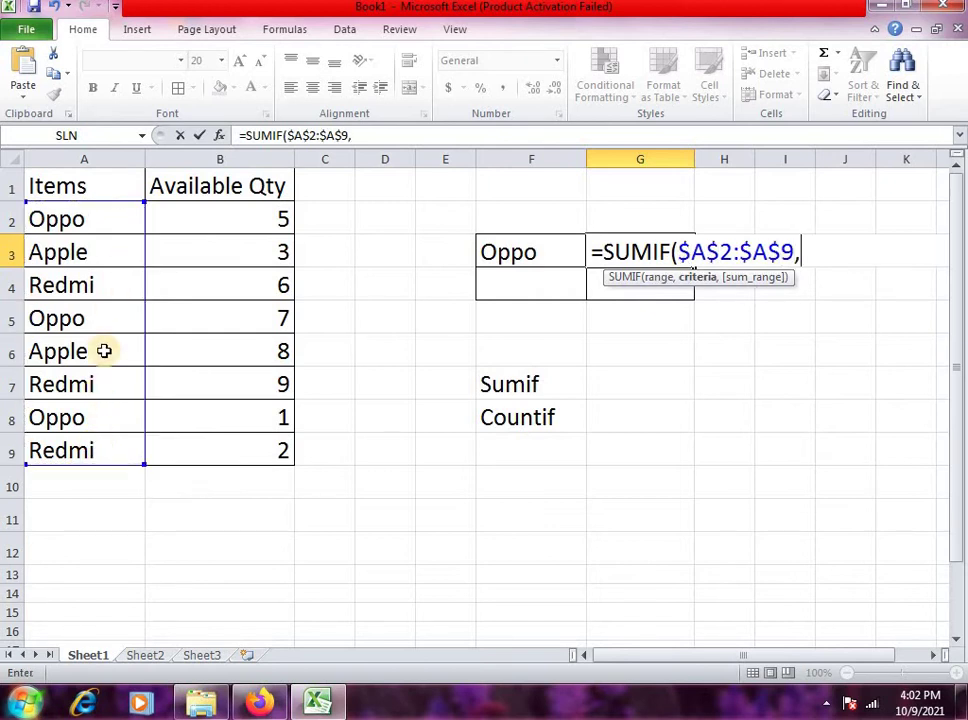
left_click(537, 247)
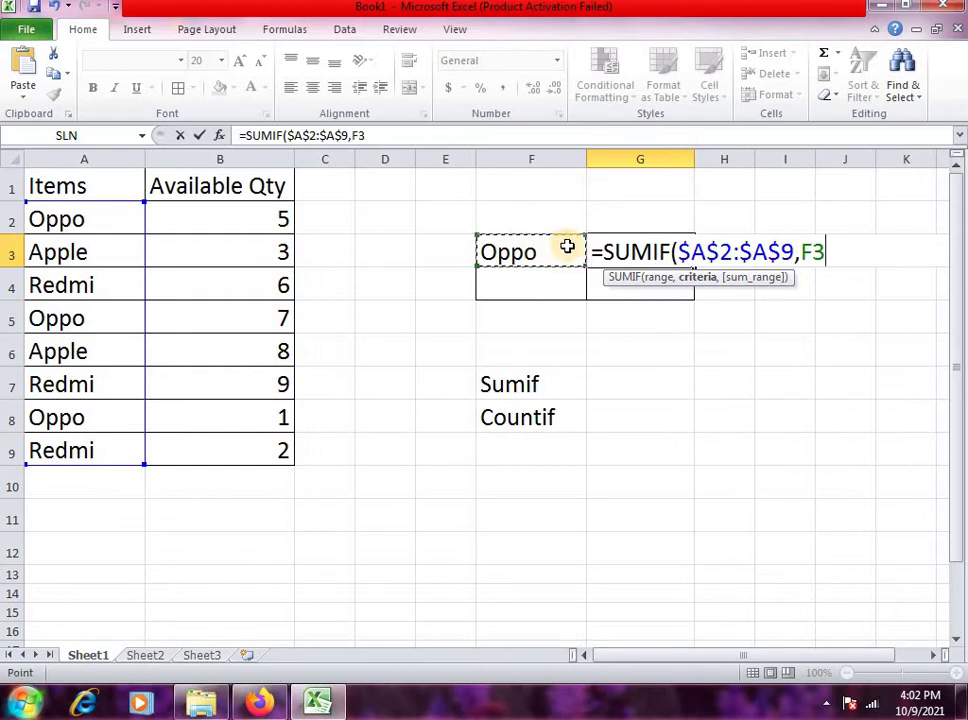
type(",")
left_click(268, 219)
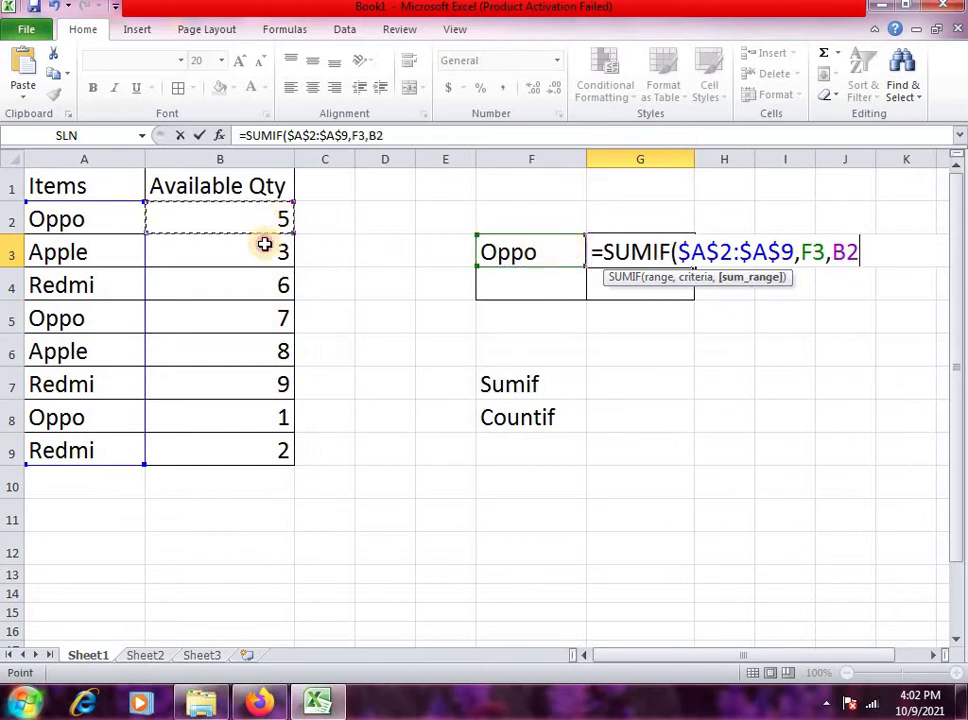
left_click_drag(265, 245, 268, 450)
key("F4")
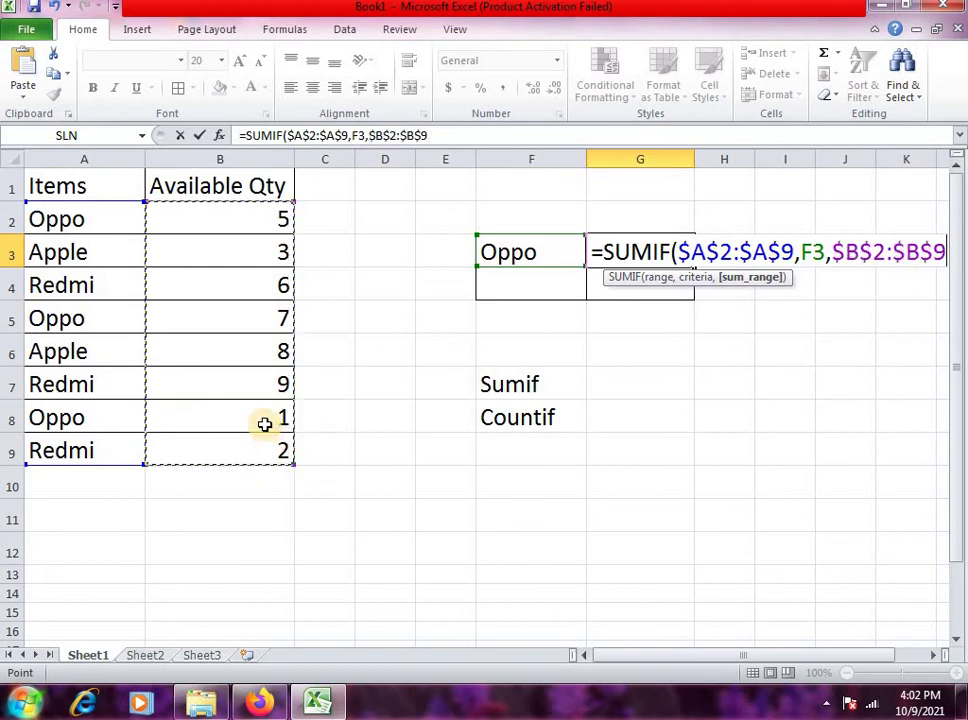
type(")")
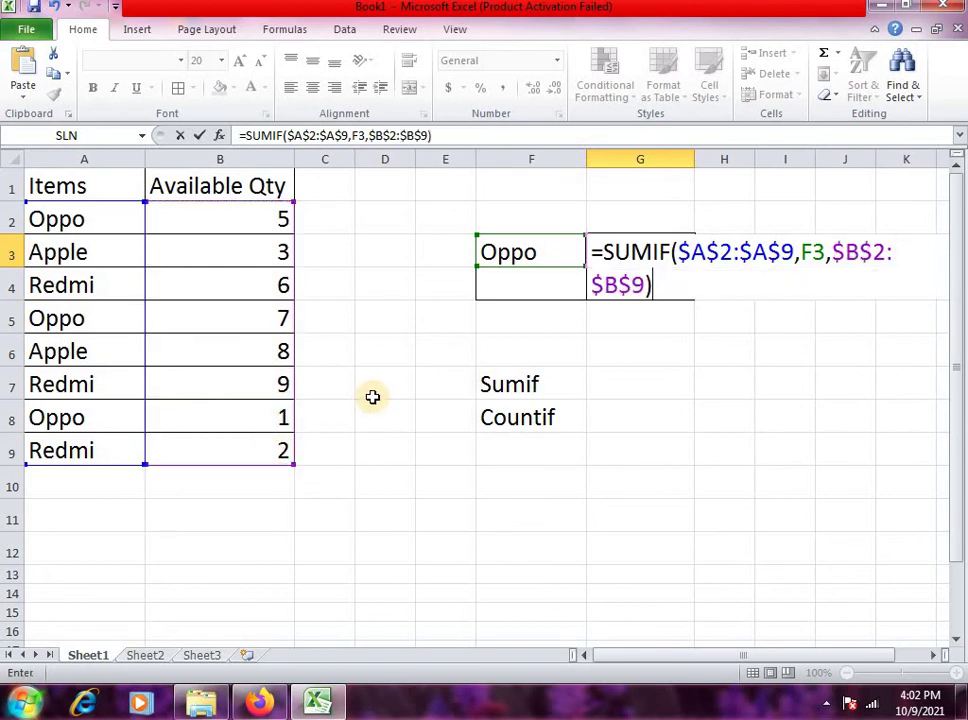
key("Return")
Review G3's formula against F3 and the Oppo entries in A2 and A5, ending at G4.
key("Up")
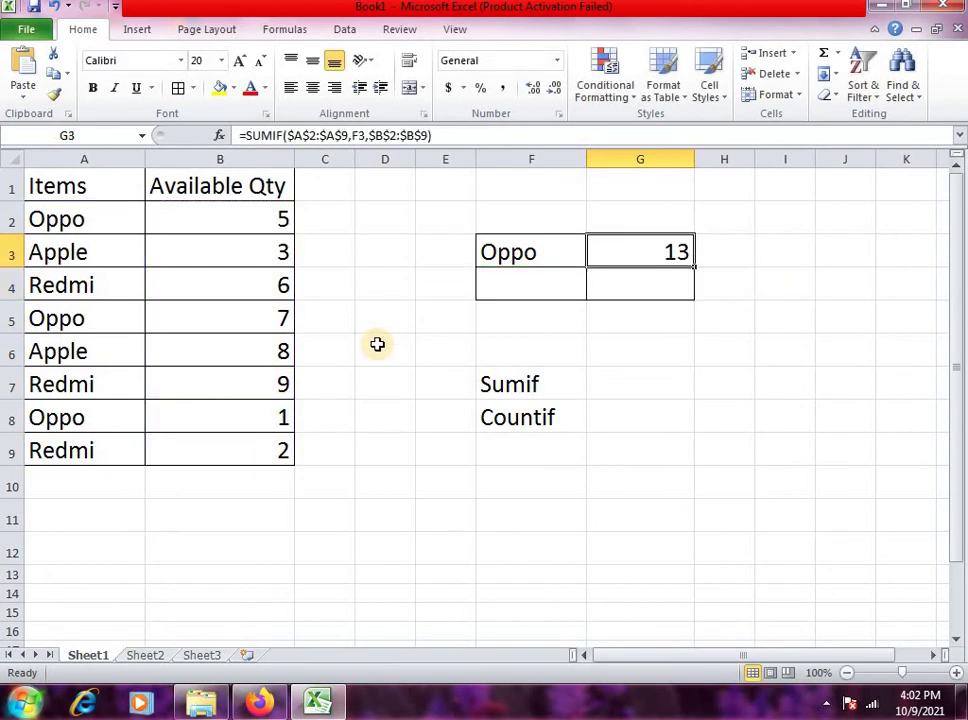
left_click(514, 281)
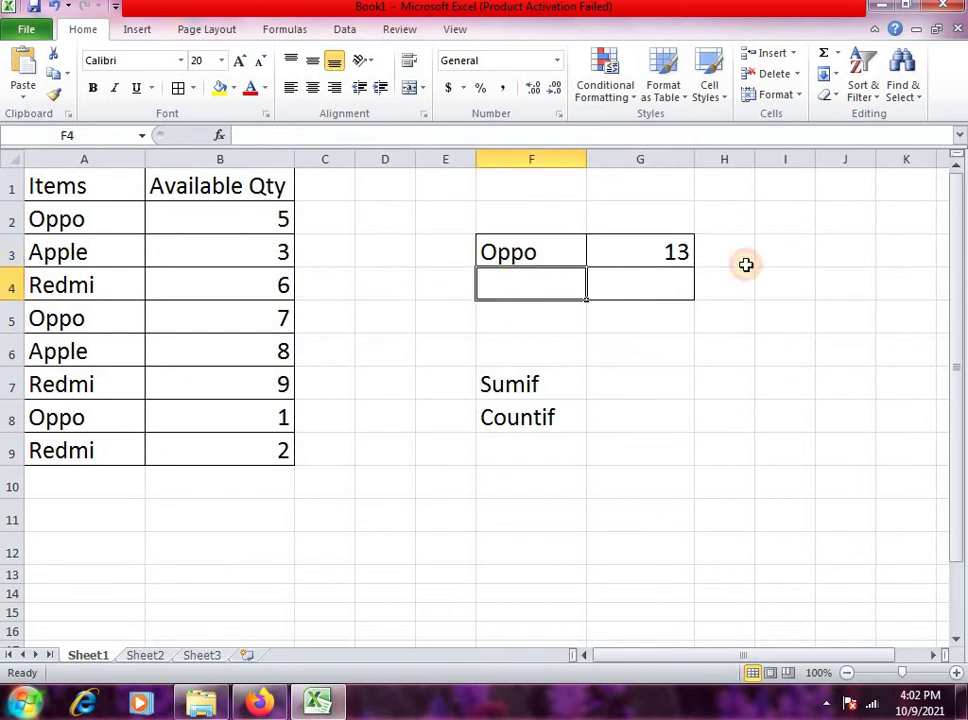
left_click(685, 276)
left_click(531, 286)
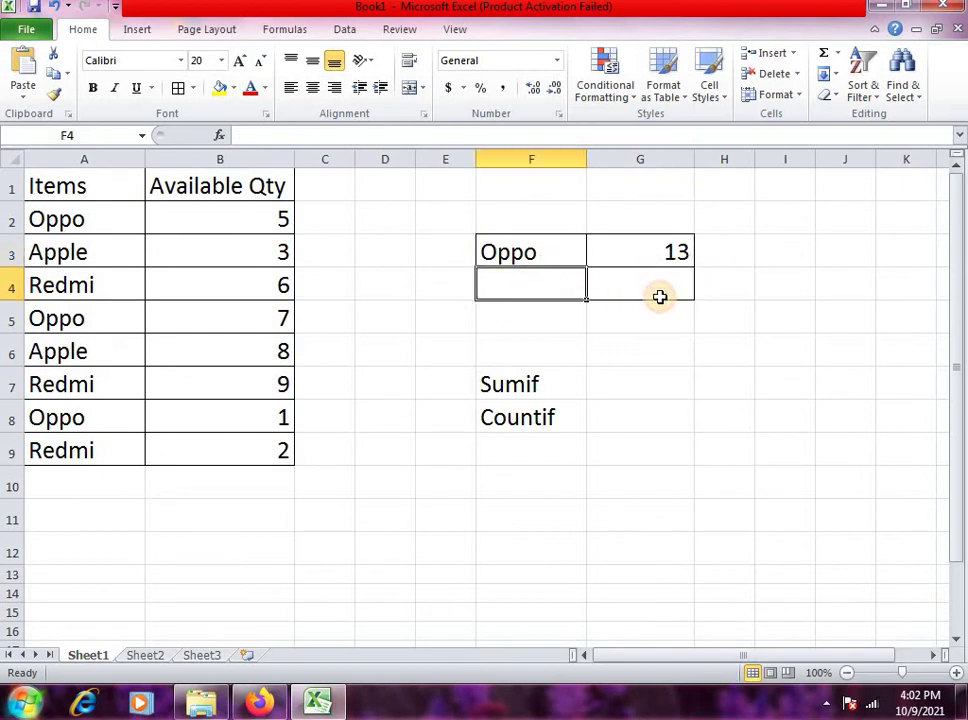
left_click(659, 292)
left_click(607, 252)
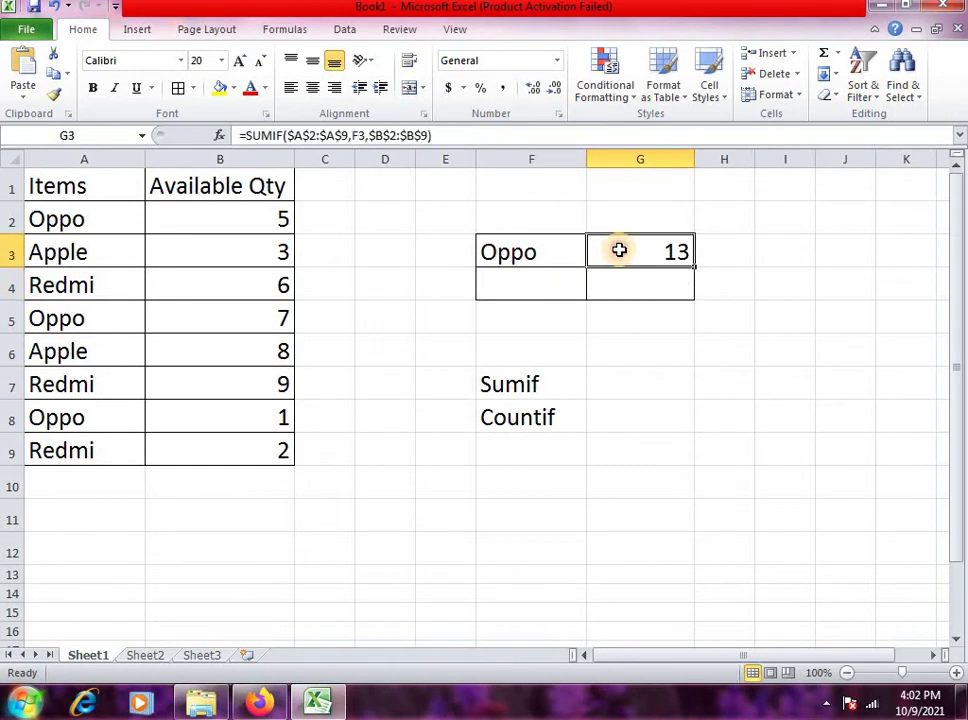
left_click(537, 252)
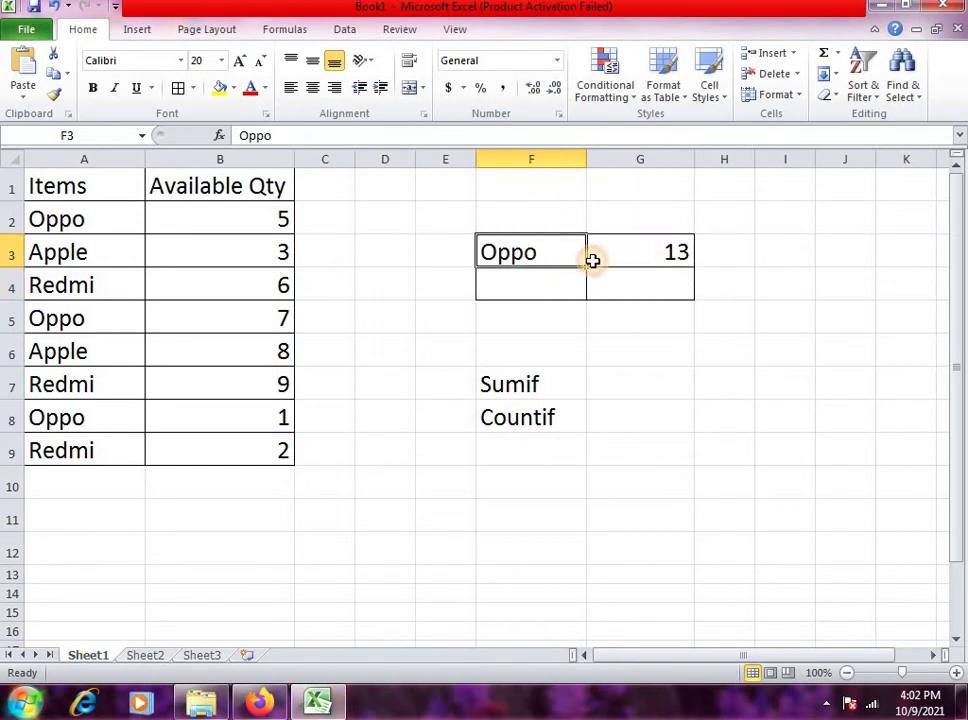
left_click(50, 218)
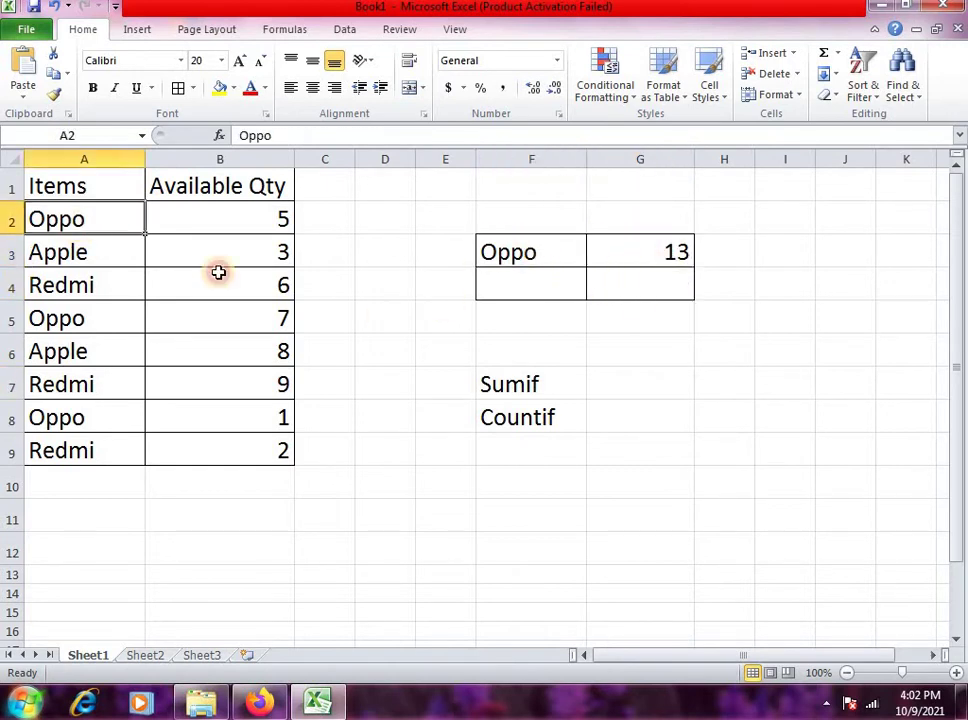
left_click(85, 320)
left_click(110, 422)
left_click(681, 285)
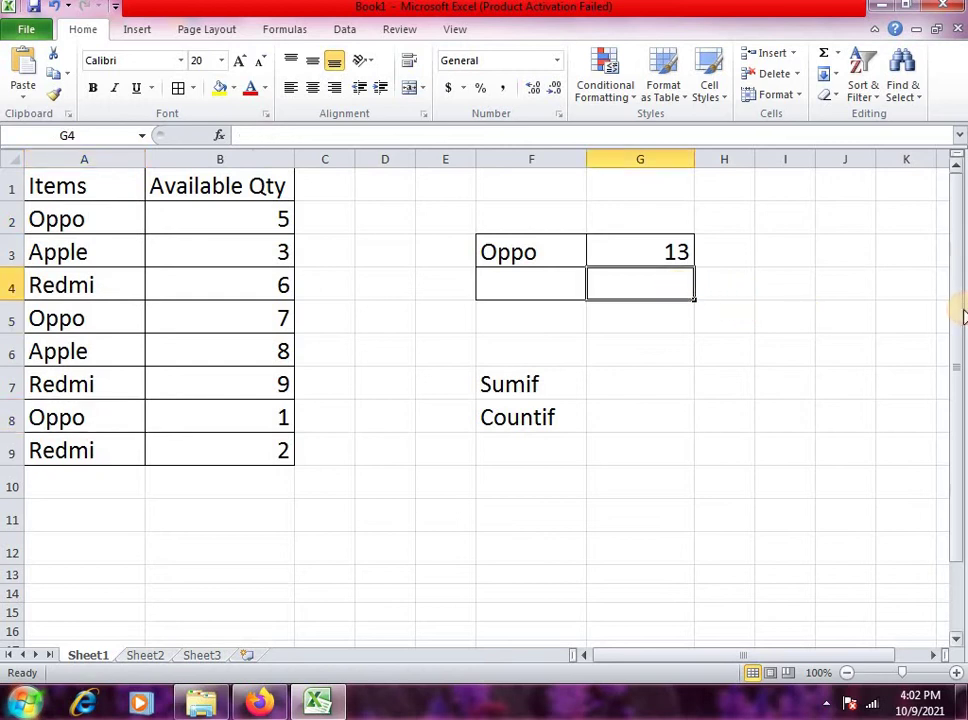
Enter =COUNTIF(A2:A9,F3) in G4 after redoing a mistyped 'counif' attempt.
type("=co")
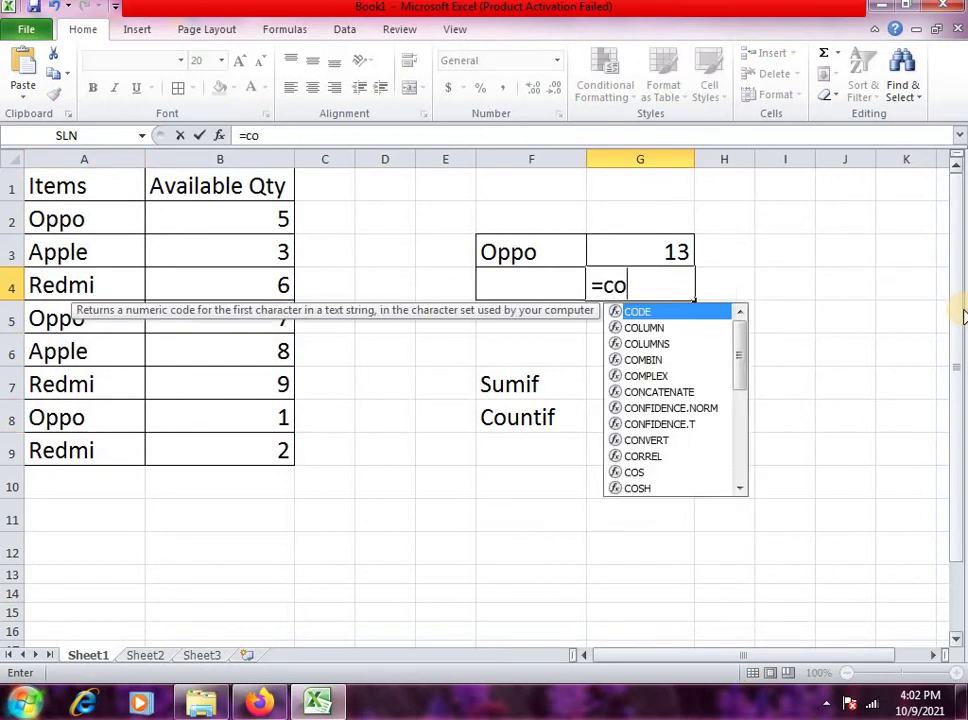
type("unif")
key("Tab")
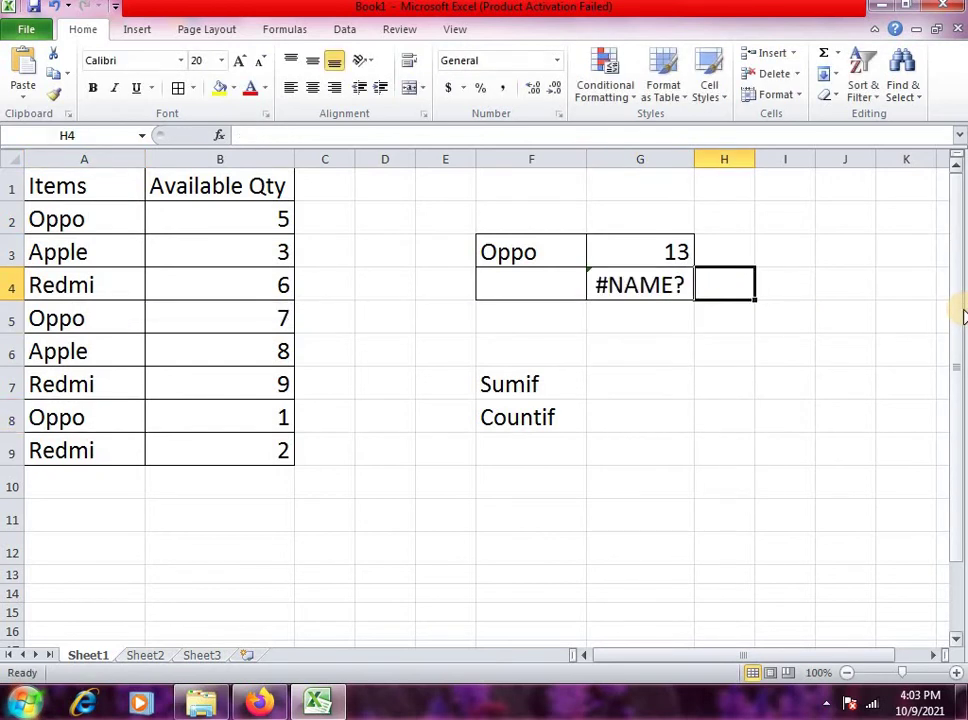
key("Left")
type("=c")
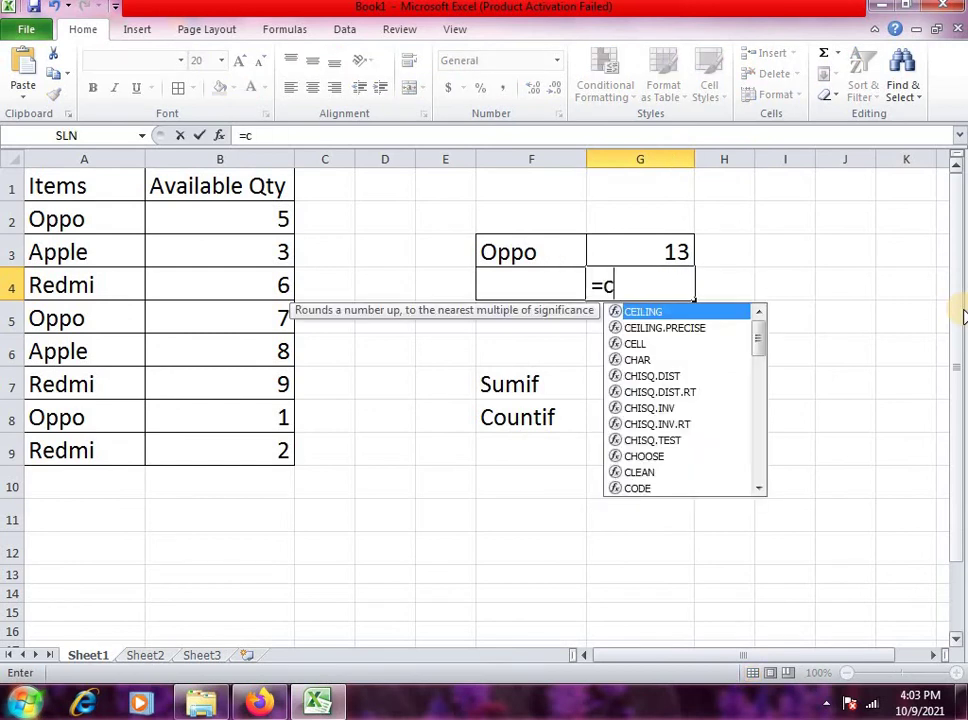
type("ountif")
key("Tab")
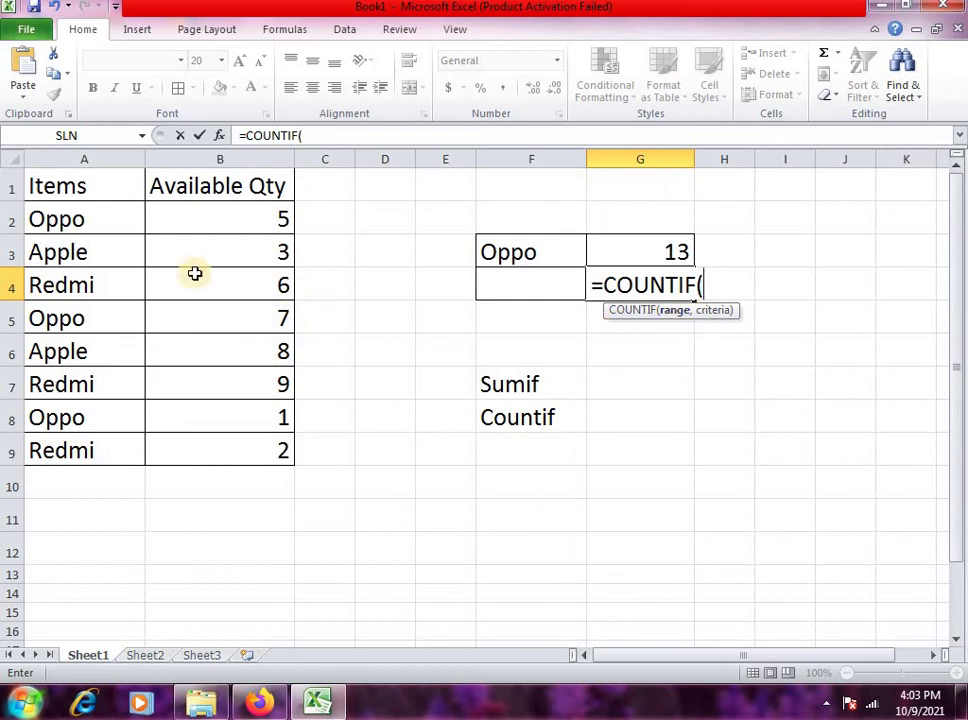
left_click_drag(70, 224, 63, 445)
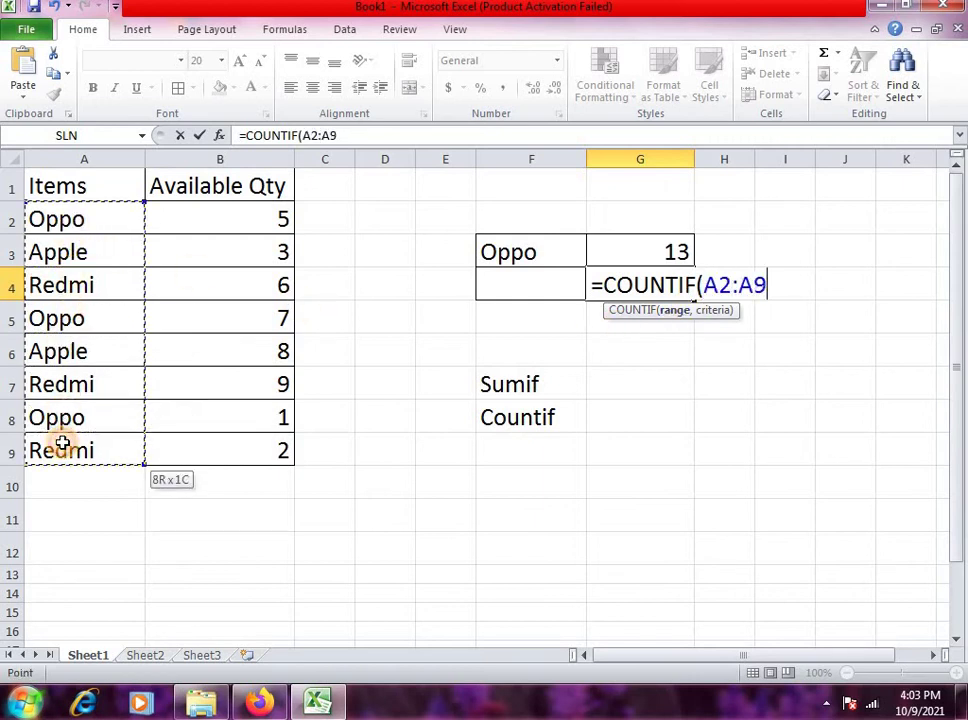
type(",")
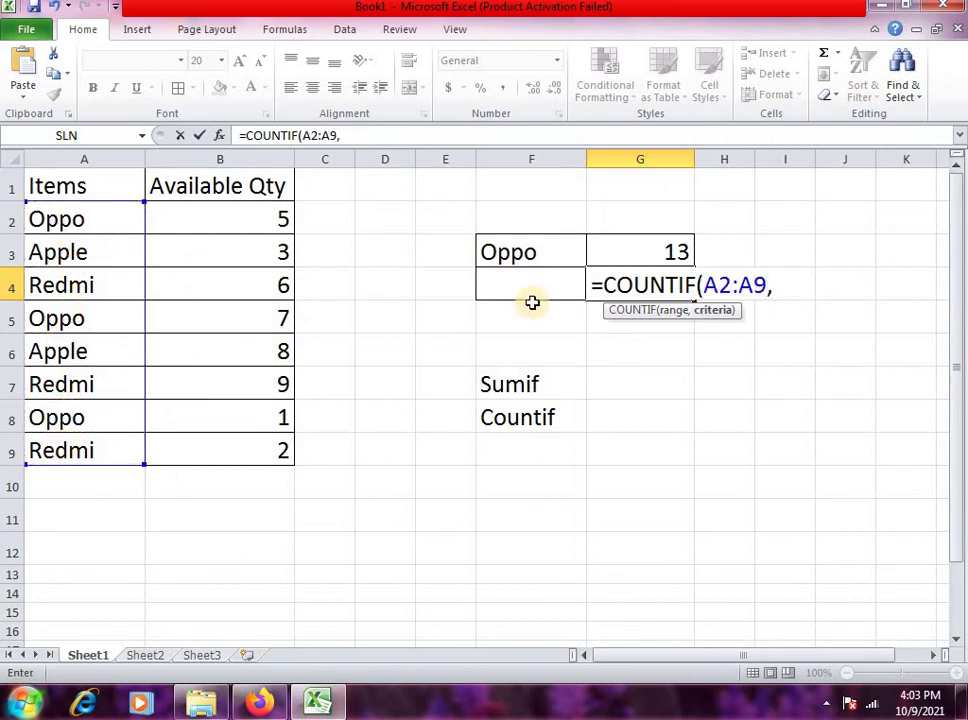
left_click(551, 250)
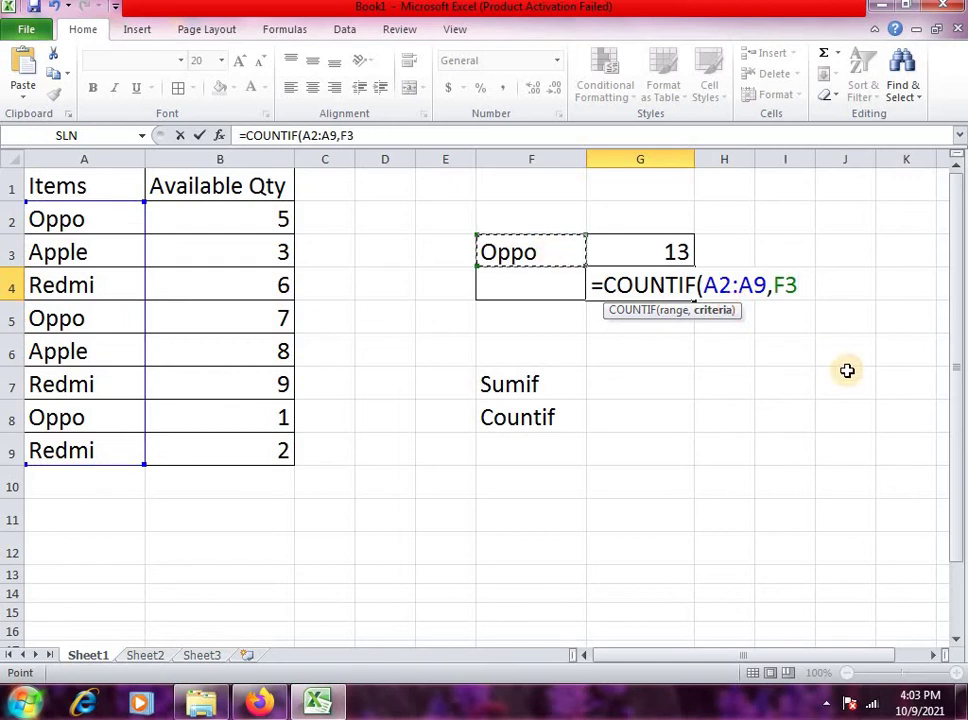
type(")")
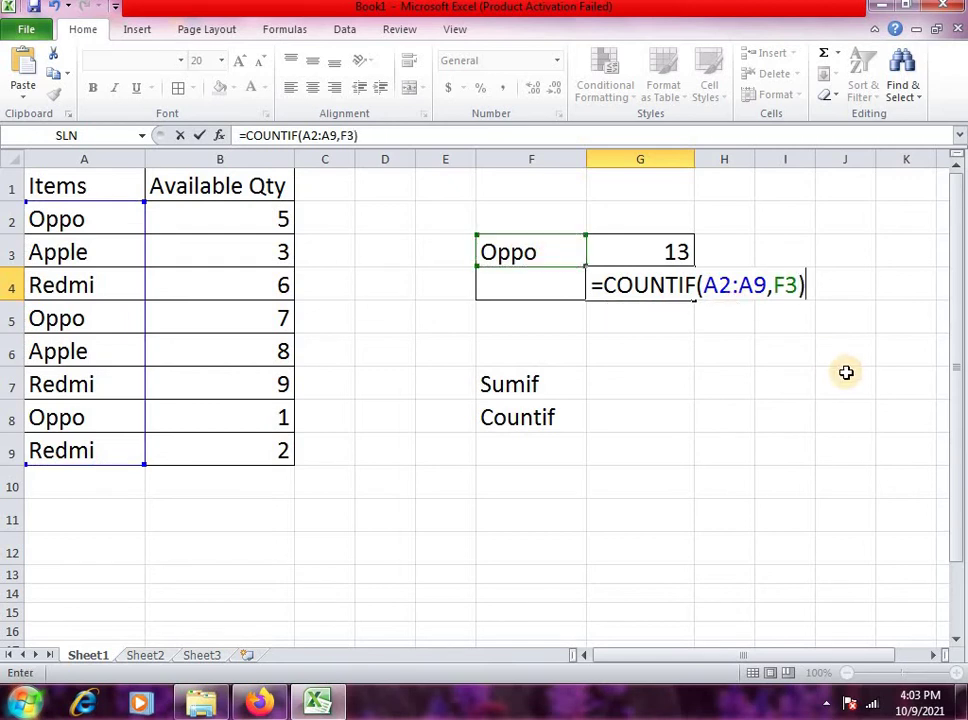
key("Return")
key("Up")
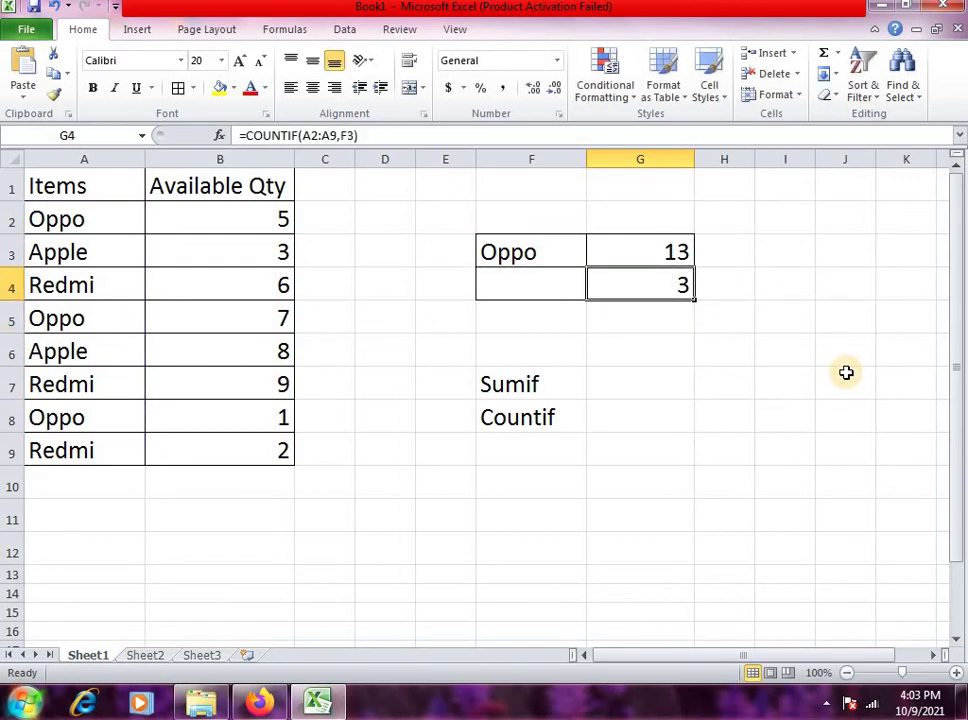
Check the Oppo entries in column A, then change F3 to Apple.
left_click(114, 212)
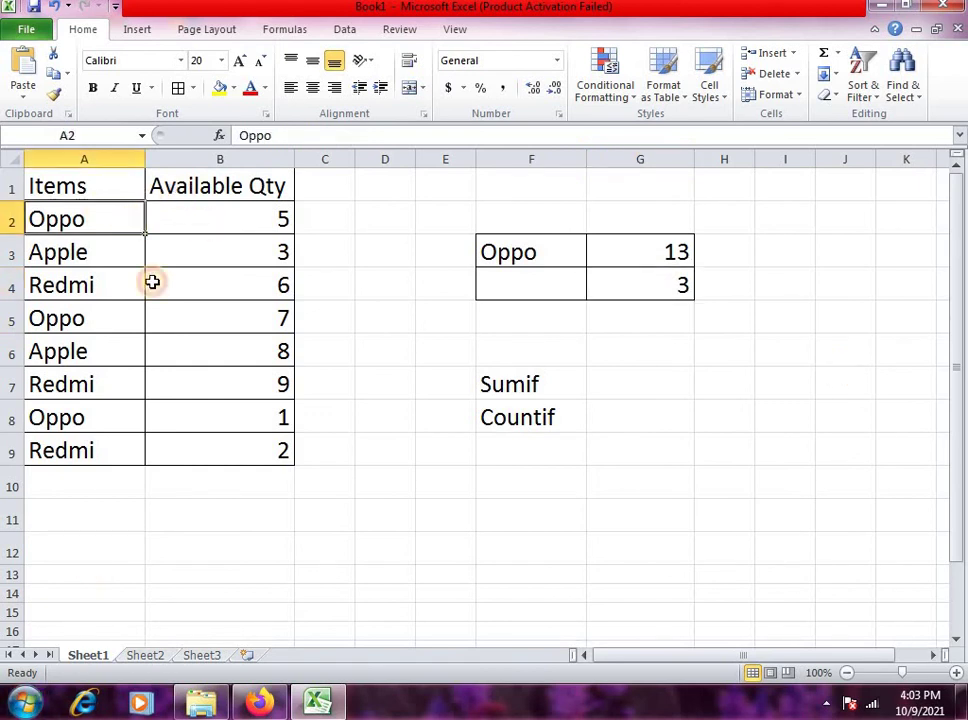
left_click(95, 314)
left_click(117, 419)
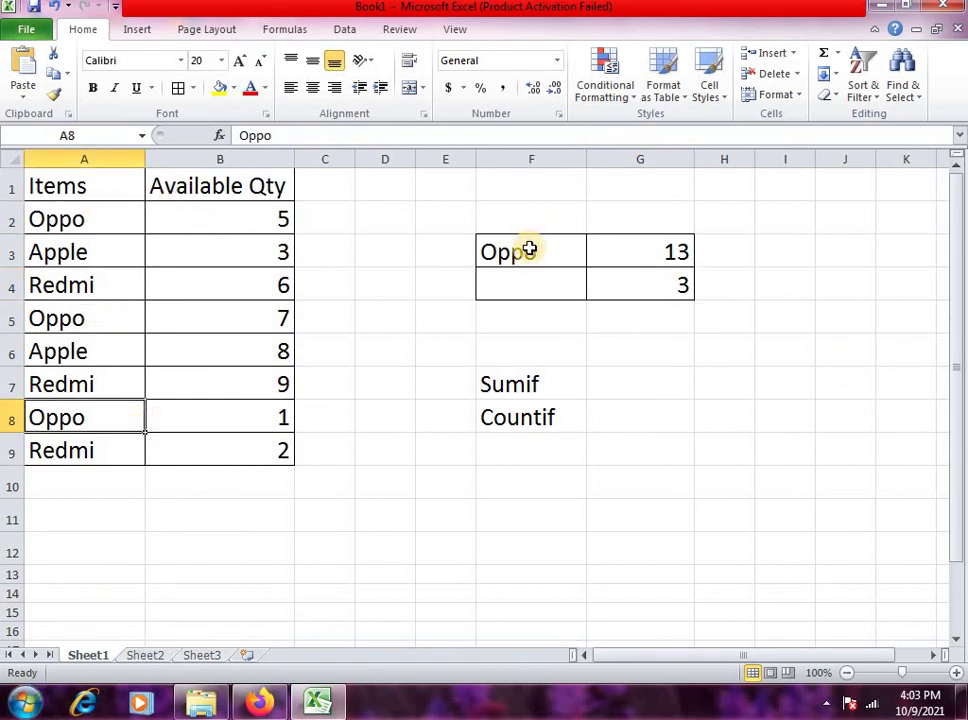
left_click(529, 250)
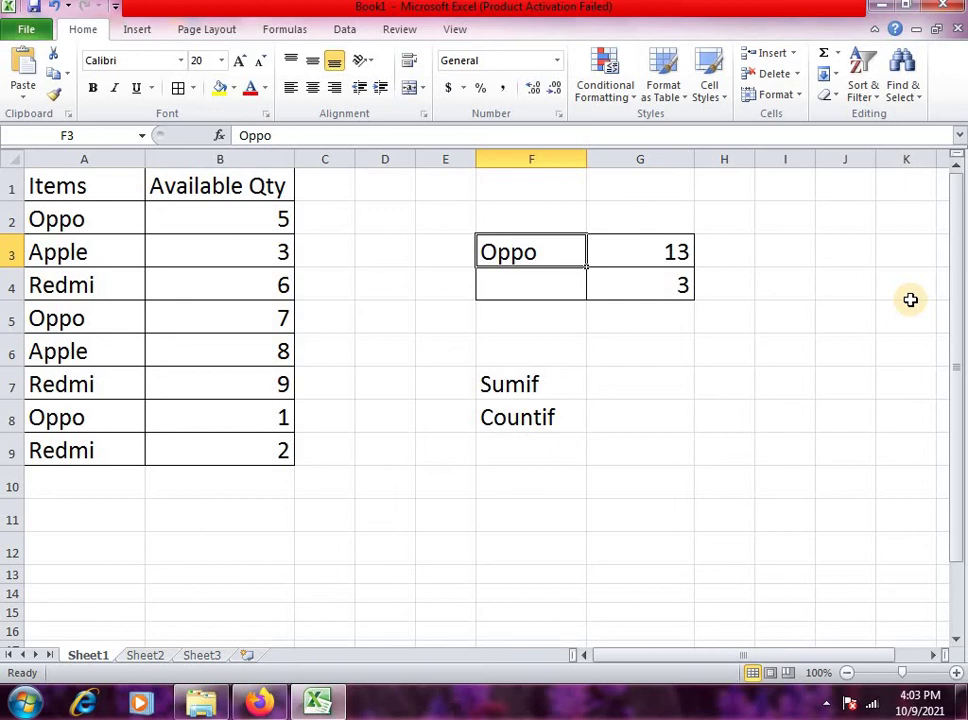
type("Apple")
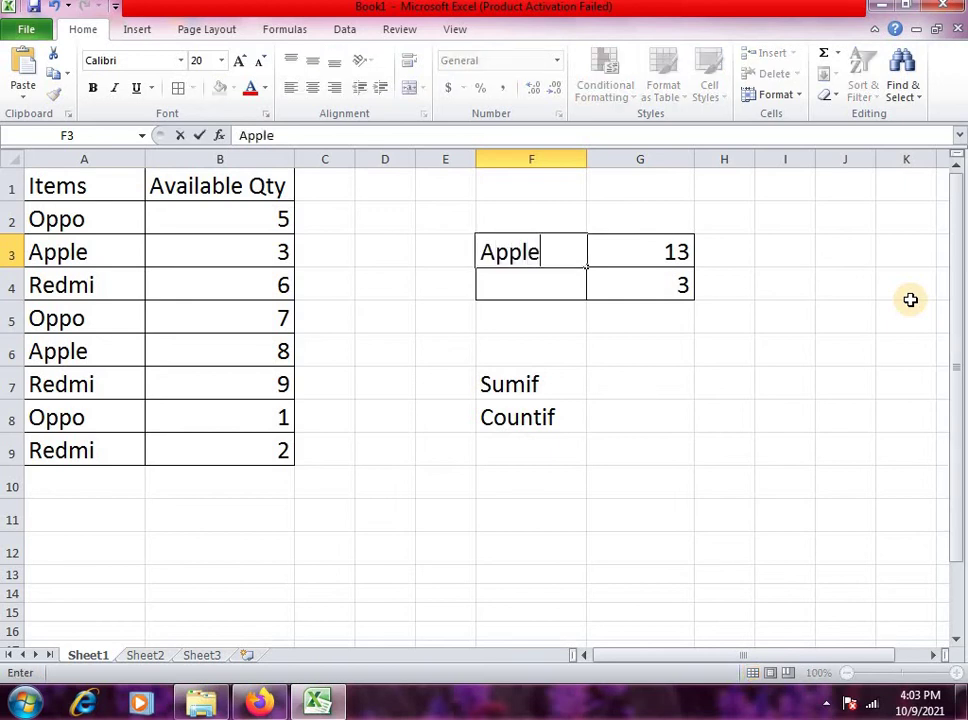
key("Return")
key("Right")
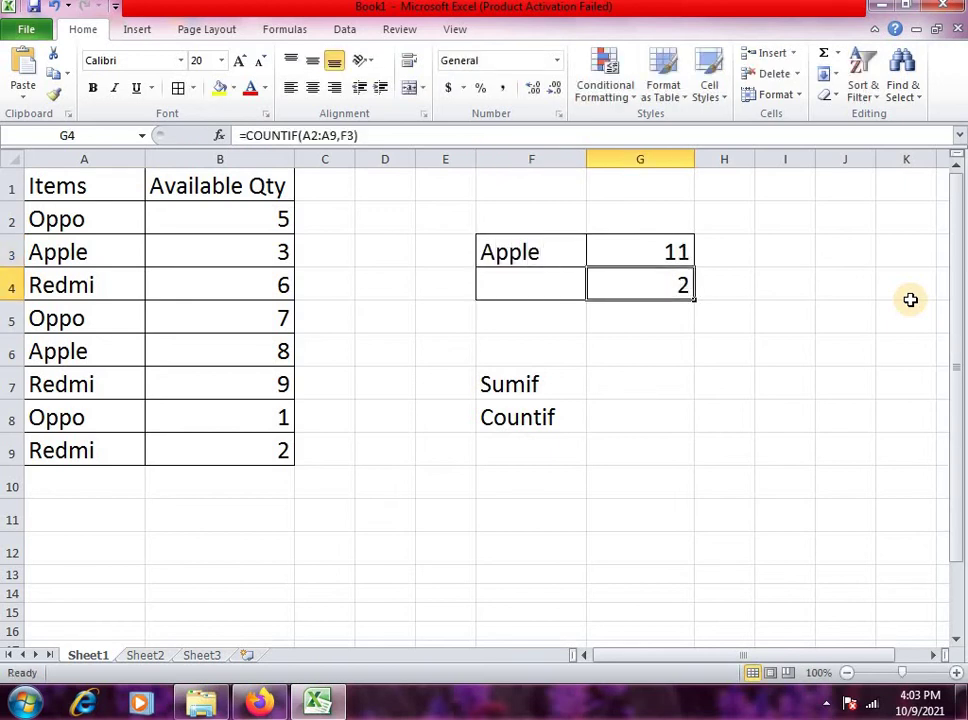
key("Up")
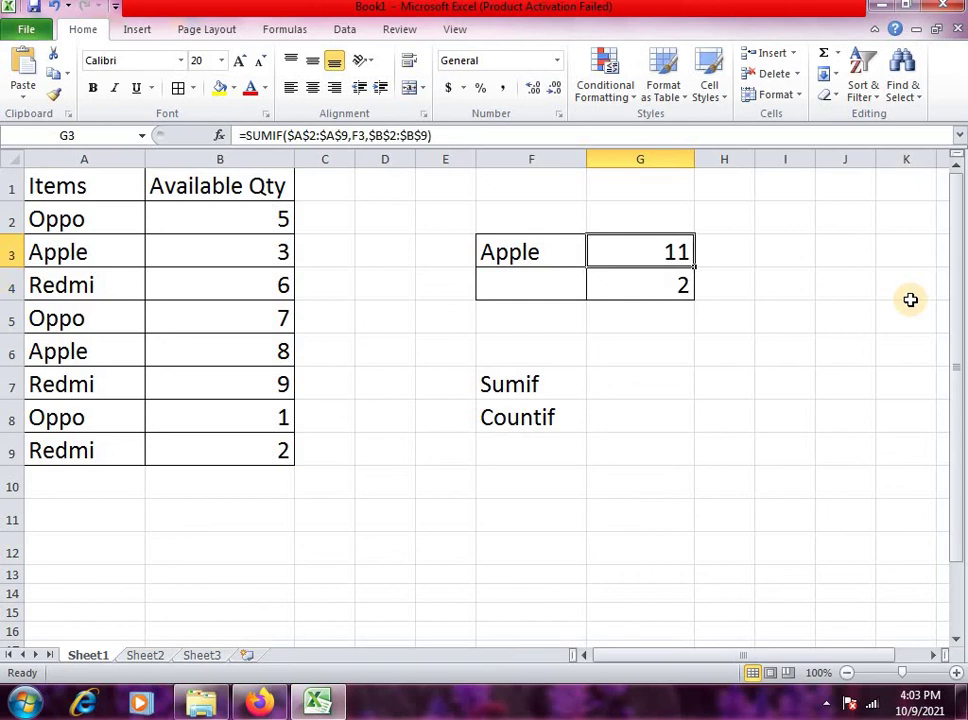
Test 'Apples' in F3, then revert to Apple so G3 shows 11 and G4 shows 2.
double_click(564, 255)
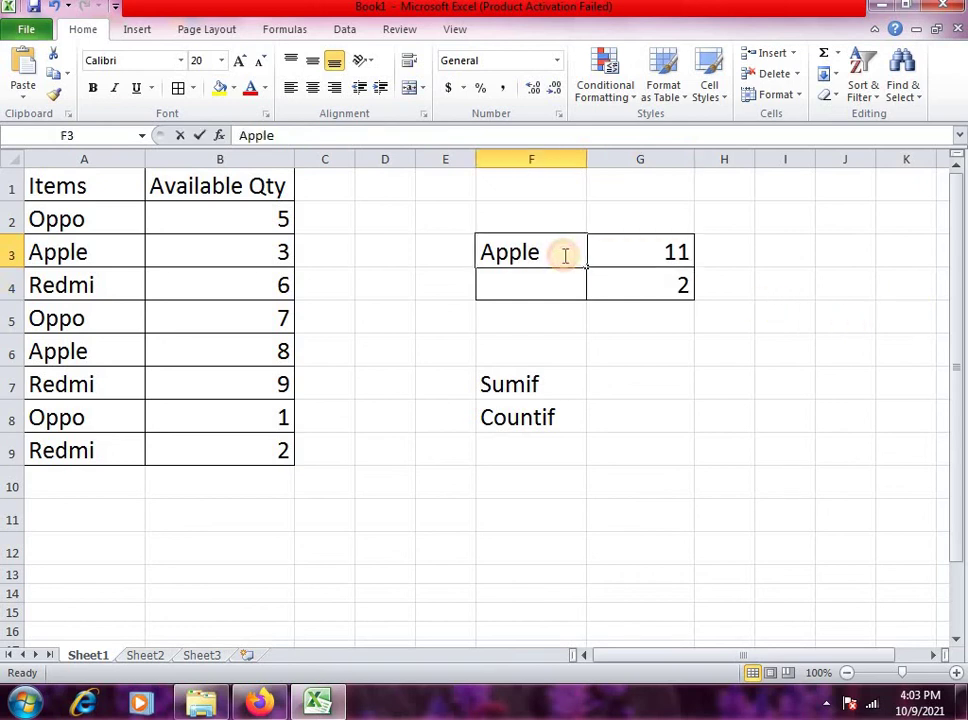
key("Return")
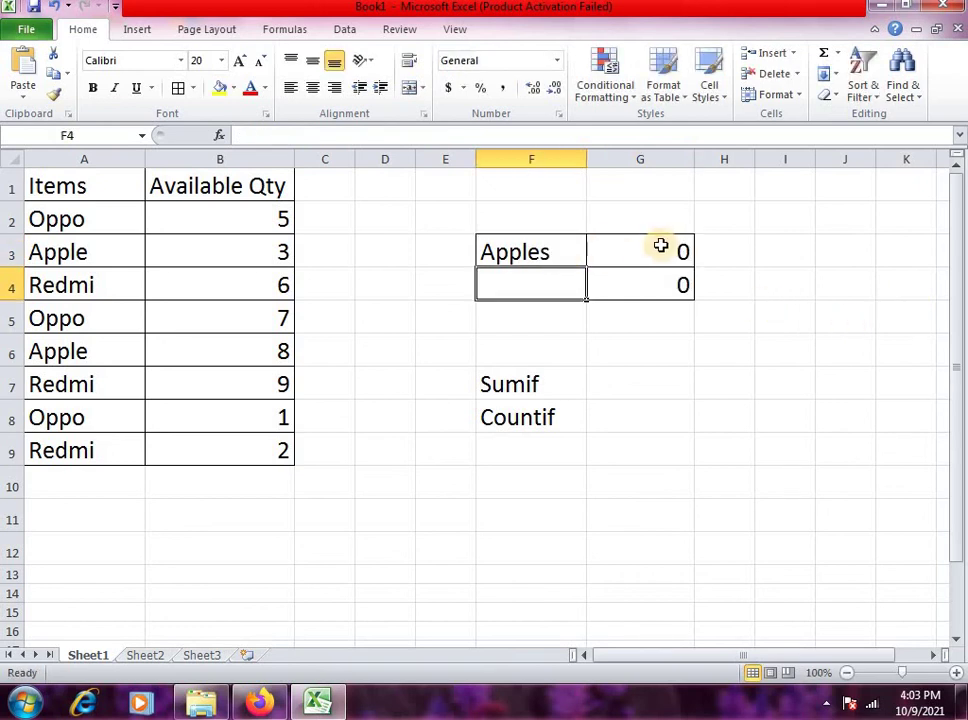
left_click_drag(661, 244, 670, 283)
double_click(578, 255)
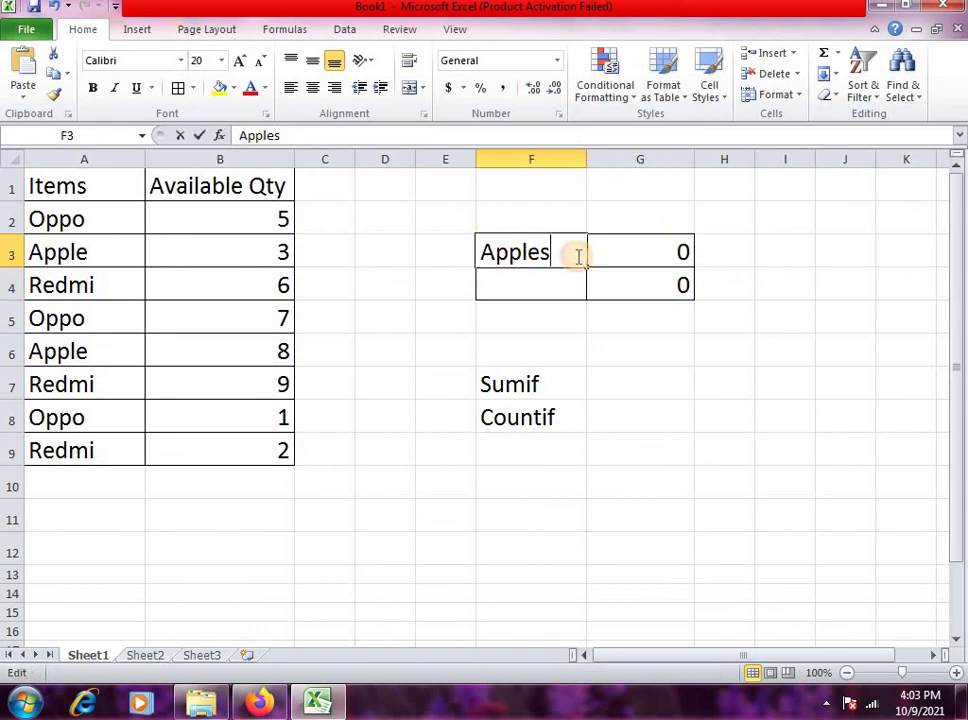
key("Return")
left_click(577, 256)
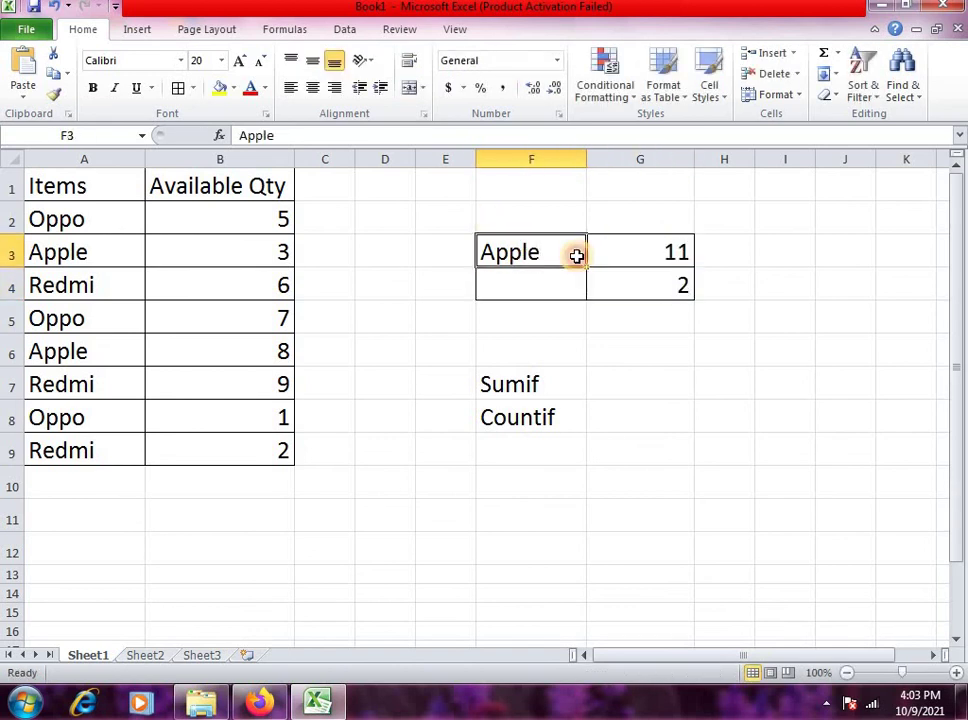
left_click_drag(646, 259, 646, 276)
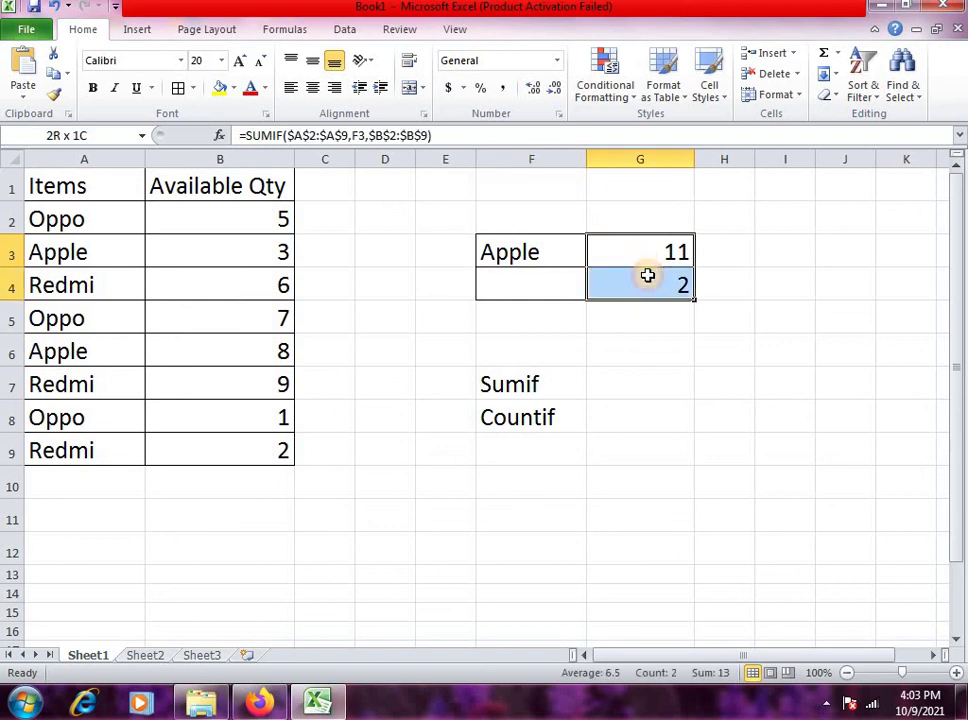
left_click(579, 386)
left_click(575, 418)
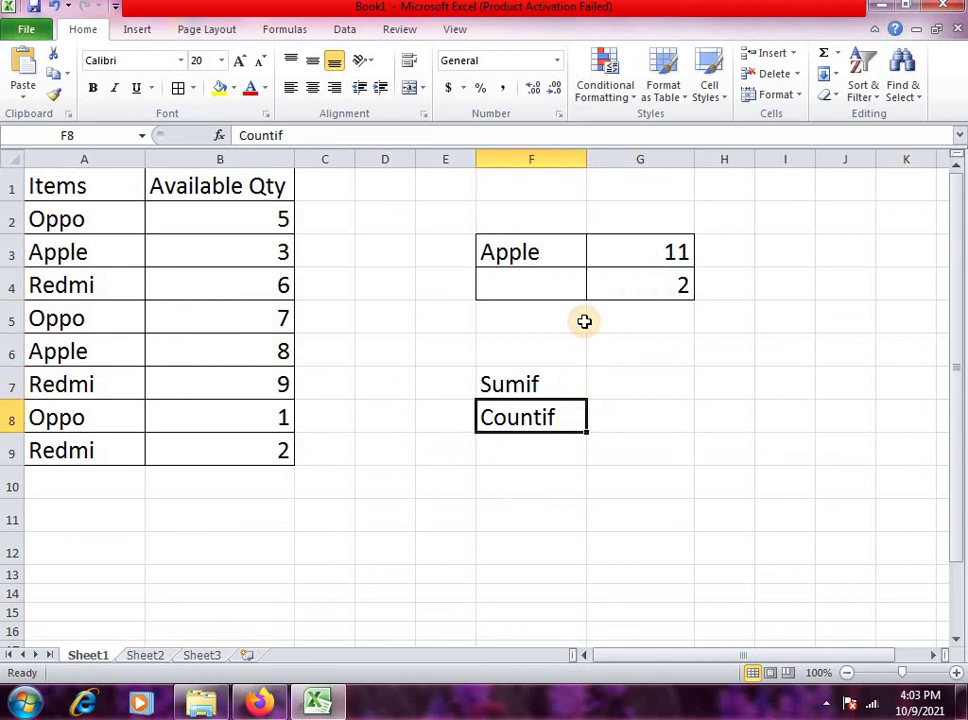
left_click(590, 288)
left_click(511, 256)
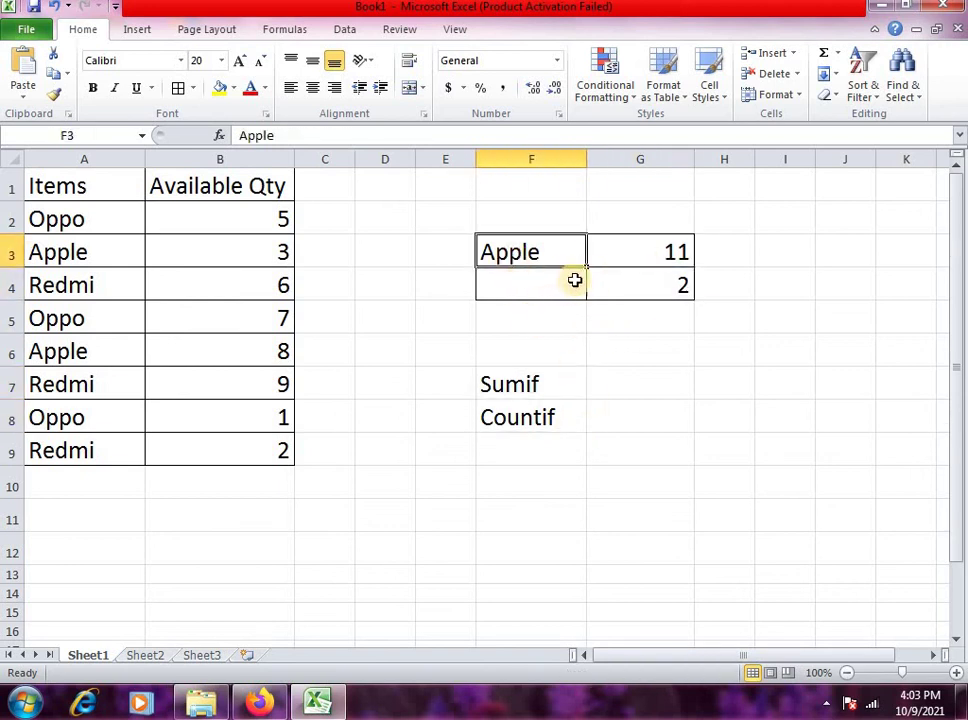
left_click(553, 382)
left_click_drag(624, 248, 624, 287)
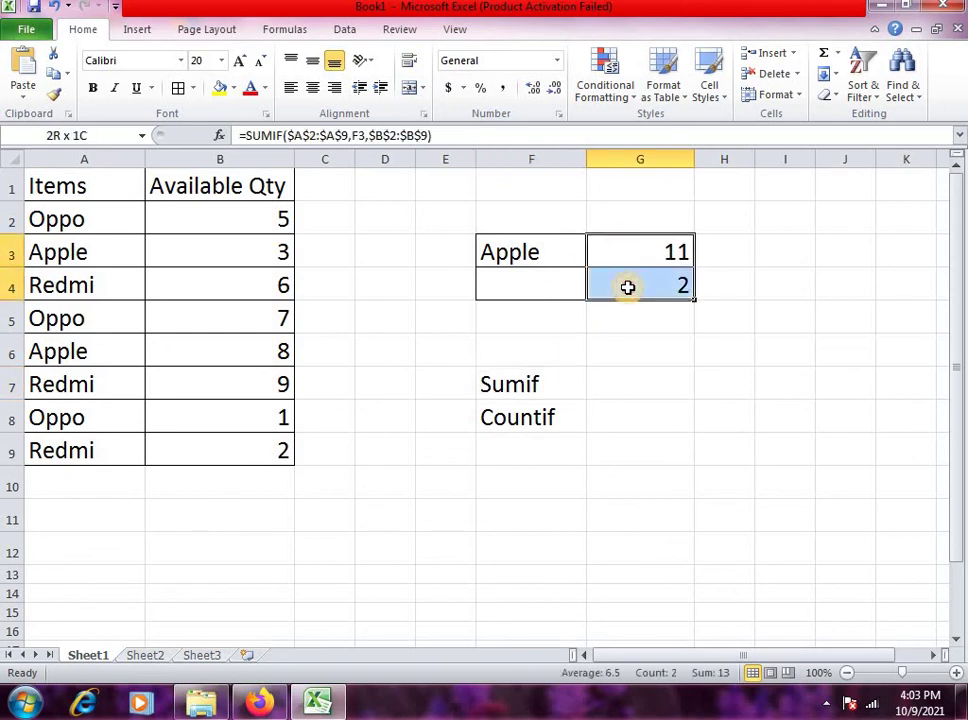